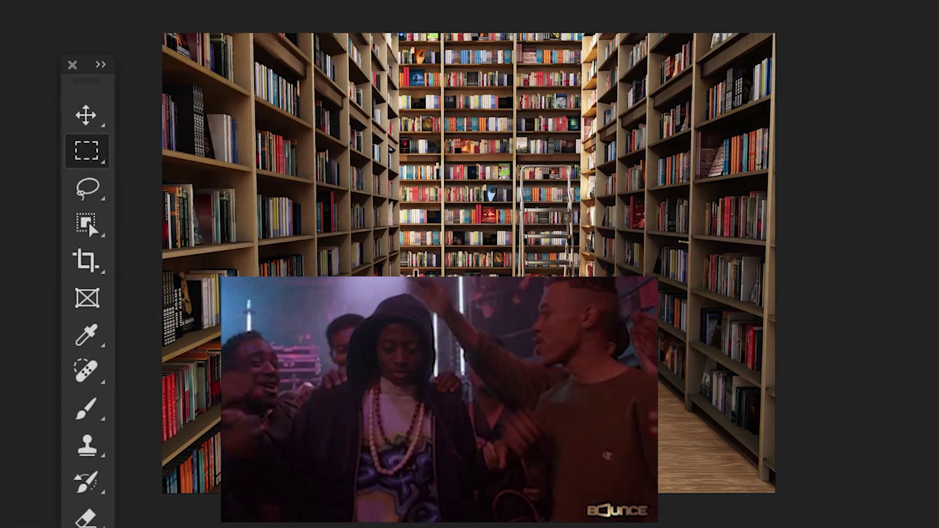
Step: Select the far shelves at the aisle's end and Generative Fill them with 'jungle' plants
{"action": "left_click_drag", "start_coordinate": [387, 33], "coordinate": [592, 322]}
{"action": "left_click", "coordinate": [364, 349]}
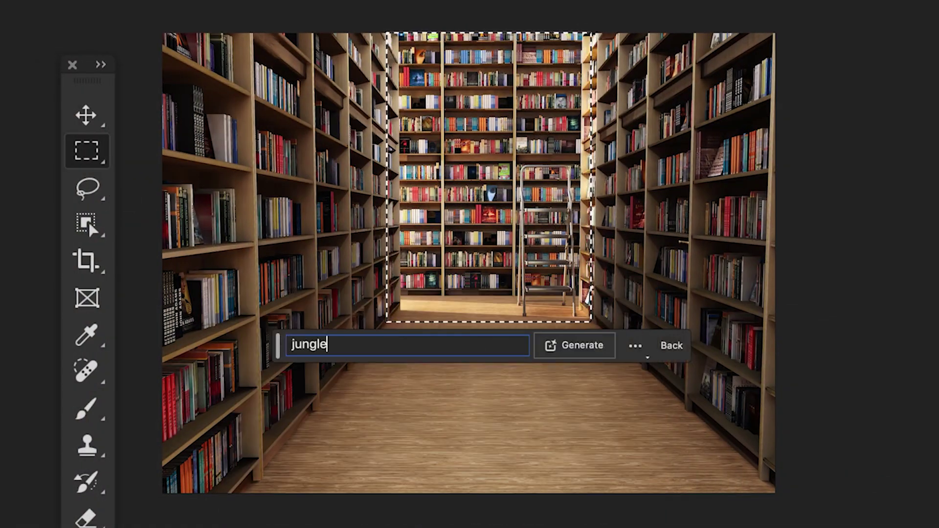
{"action": "left_click", "coordinate": [587, 350]}
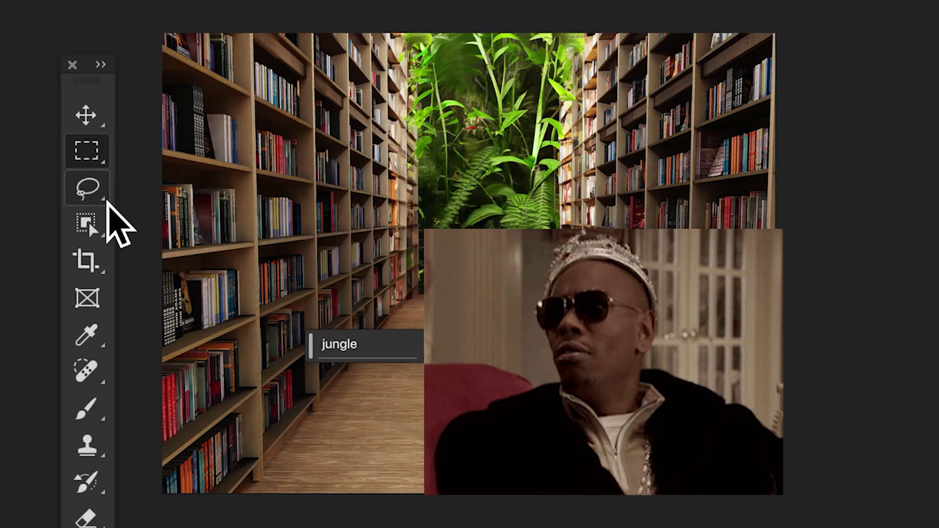
Step: Lasso the aisle floor and Generative Fill it with 'lush moss'
{"action": "left_click", "coordinate": [88, 189]}
{"action": "left_click_drag", "start_coordinate": [223, 503], "coordinate": [627, 527]}
{"action": "left_click_drag", "start_coordinate": [607, 497], "coordinate": [258, 434]}
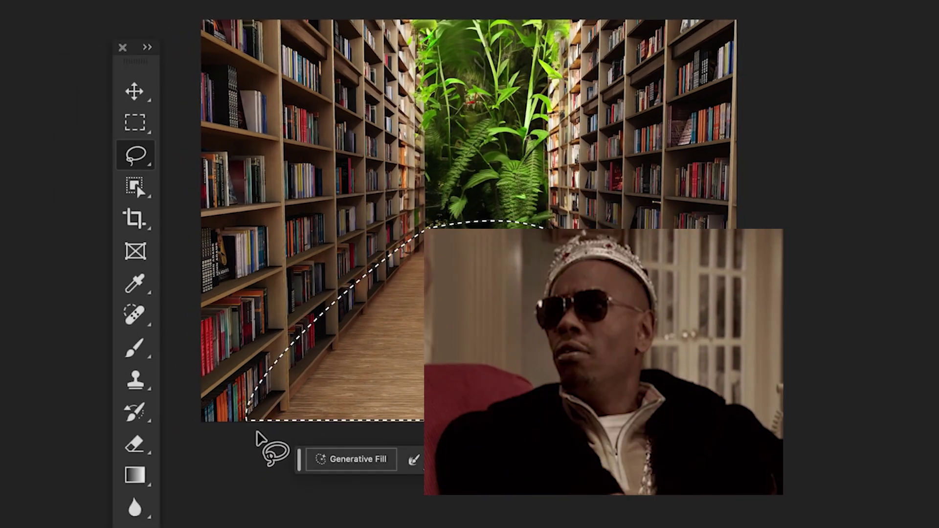
{"action": "left_click", "coordinate": [380, 462]}
{"action": "type", "text": "lush moss"}
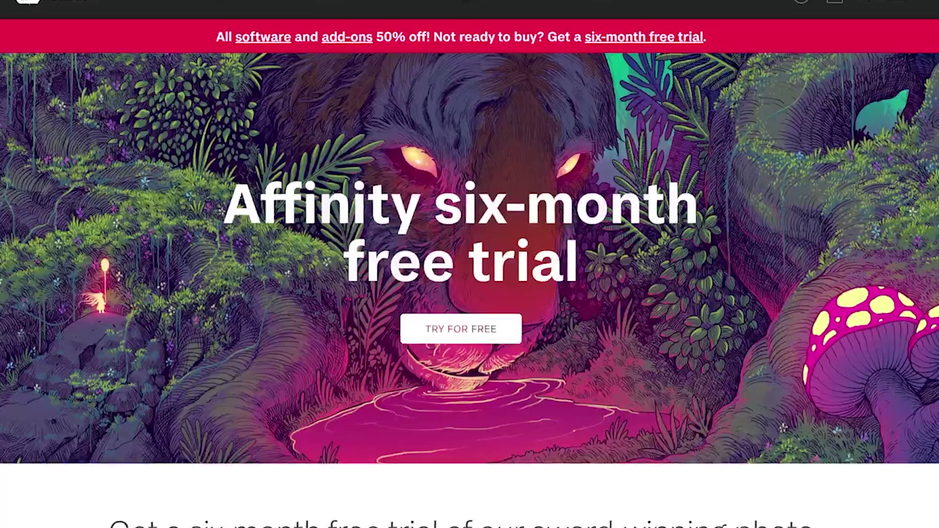
Step: Highlight the six-month free trial headline, then scroll down to the testimonials and FAQs
{"action": "left_click_drag", "start_coordinate": [226, 205], "coordinate": [575, 259]}
{"action": "scroll", "coordinate": [469, 264], "scroll_direction": "down", "scroll_amount": 10}
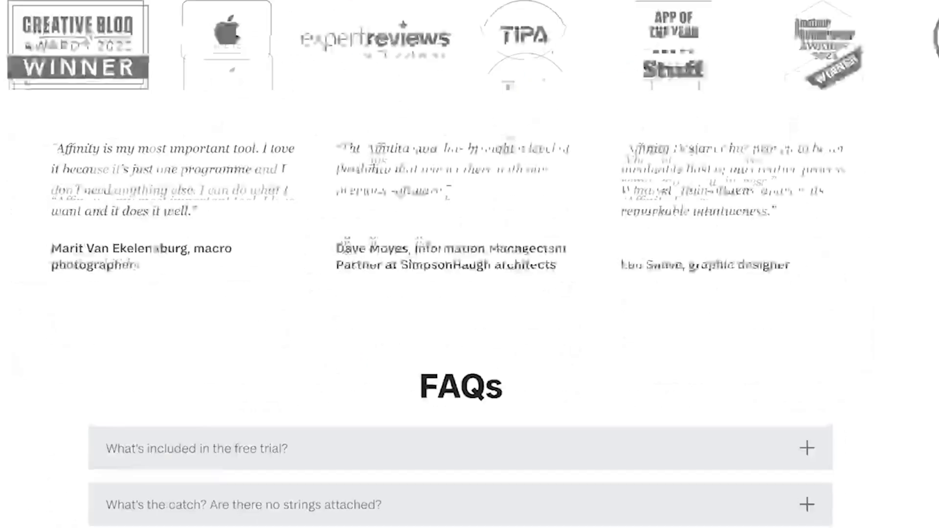
{"action": "scroll", "coordinate": [470, 264], "scroll_direction": "down", "scroll_amount": 20}
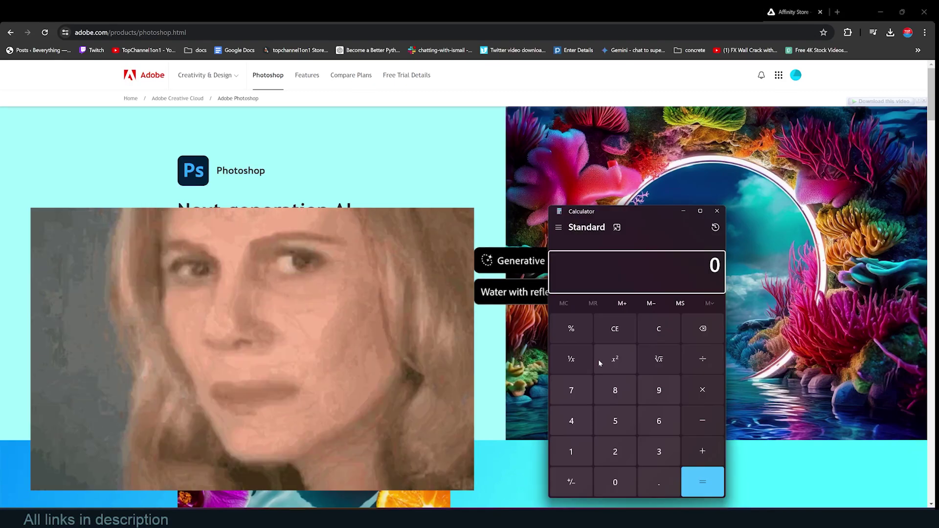
Step: Compute 23*12 in Calculator to get a yearly Photoshop cost of 276
{"action": "type", "text": "23"}
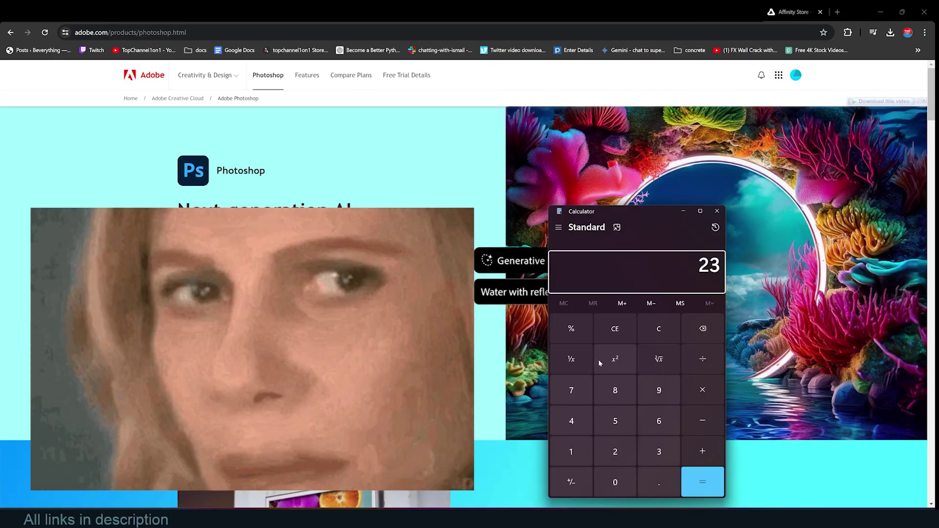
{"action": "type", "text": "*12"}
{"action": "key", "text": "Return"}
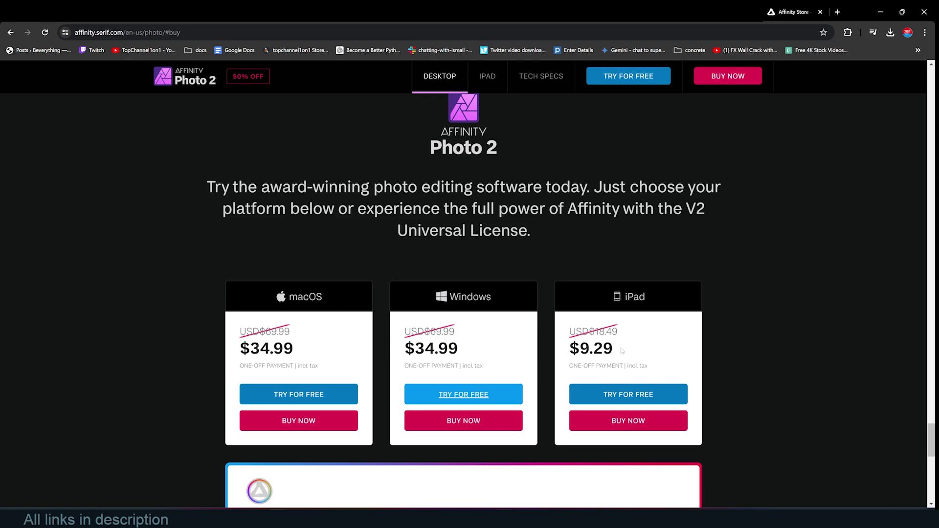
Step: Scroll the Affinity Photo 2 buy page to compare the $34.99 desktop and $9.29 iPad prices
{"action": "scroll", "coordinate": [463, 394], "scroll_direction": "up", "scroll_amount": 8}
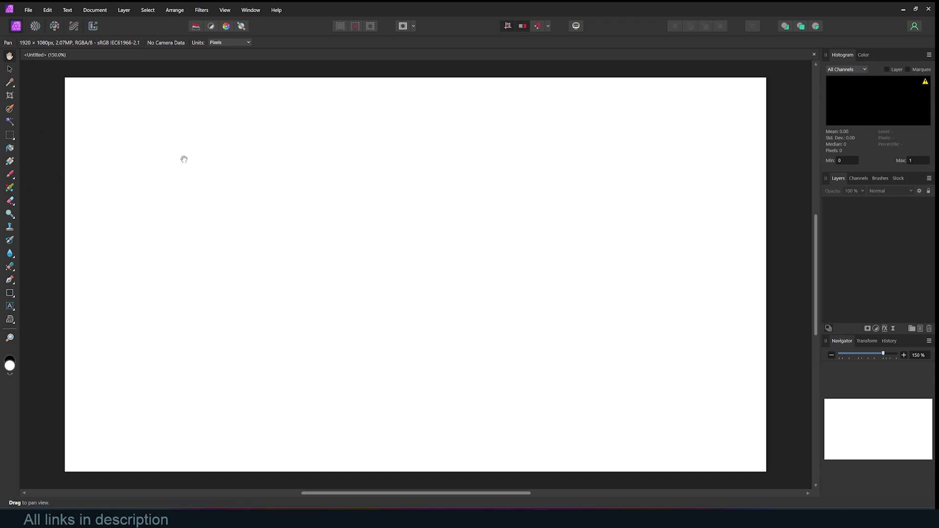
Step: In Settings, switch to the Dark UI style with colour icons, glance at Shortcuts, then close Settings
{"action": "left_click", "coordinate": [47, 10]}
{"action": "left_click", "coordinate": [97, 190]}
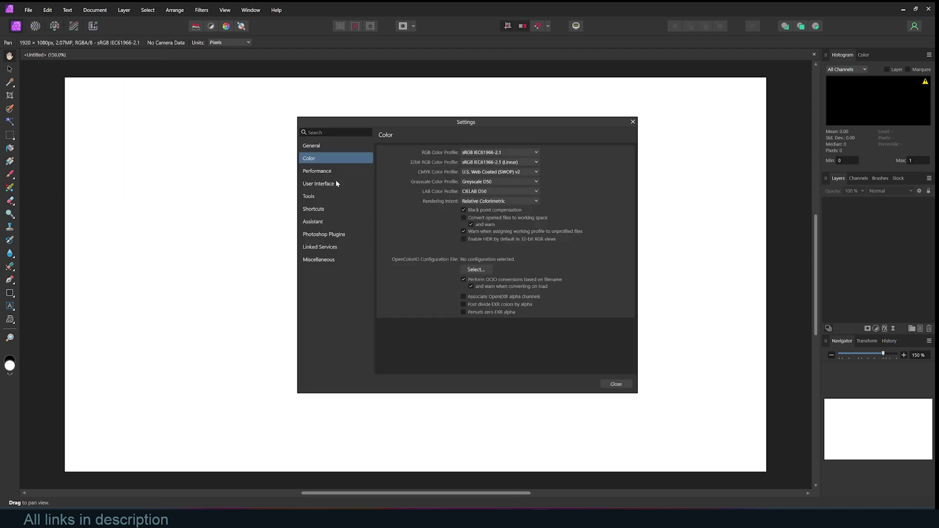
{"action": "left_click", "coordinate": [337, 184]}
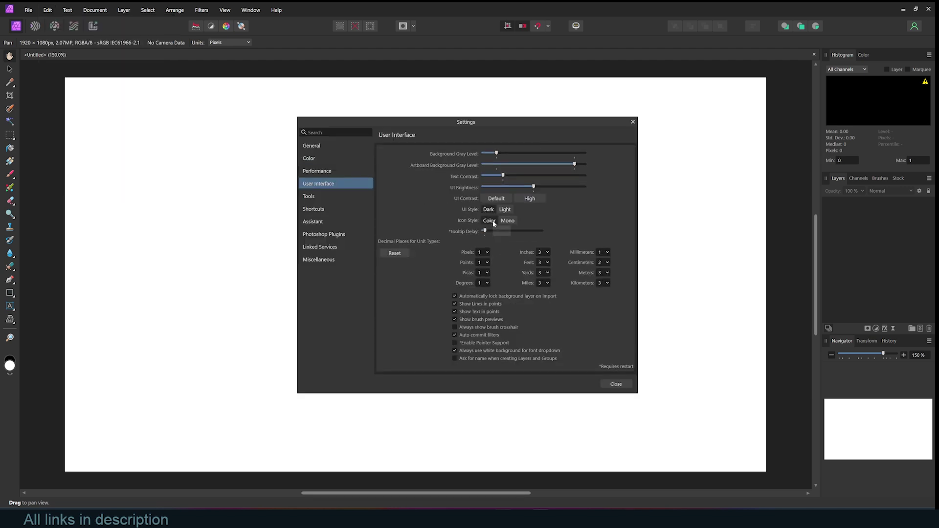
{"action": "left_click", "coordinate": [507, 221]}
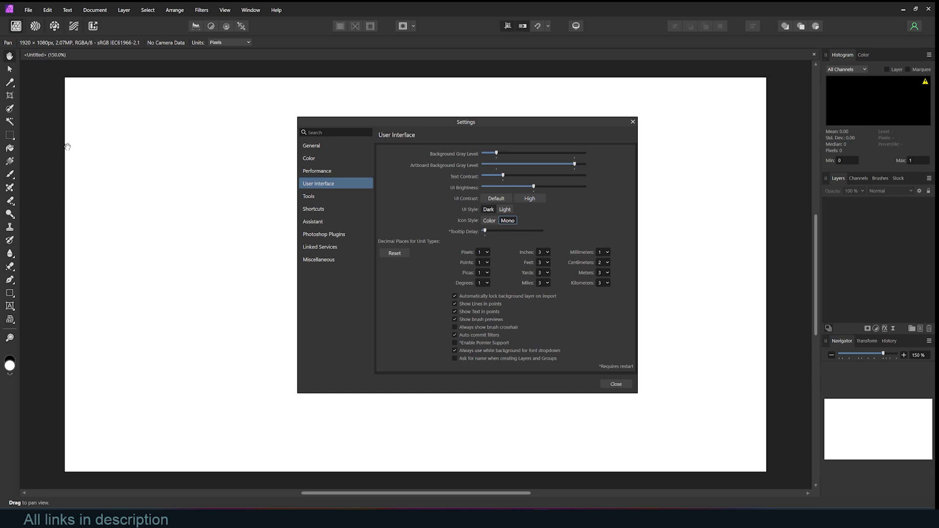
{"action": "left_click", "coordinate": [489, 220]}
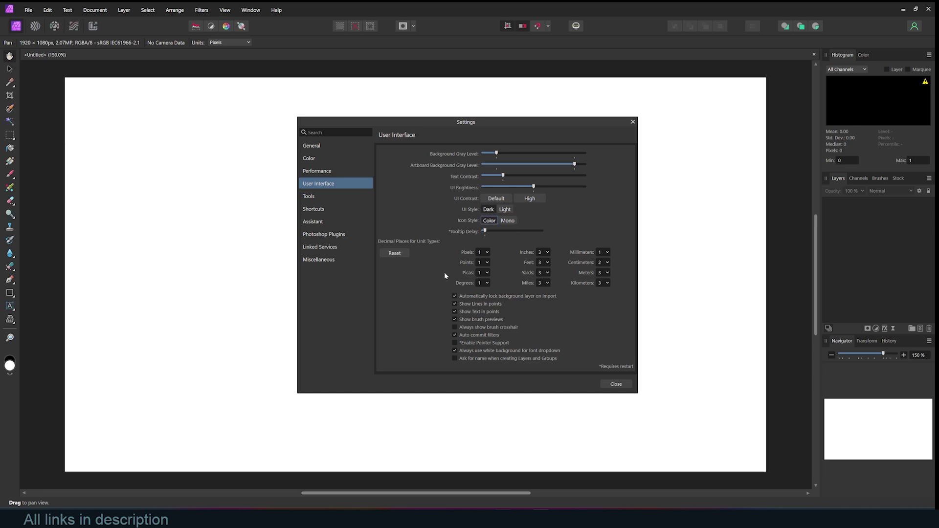
{"action": "left_click", "coordinate": [488, 210]}
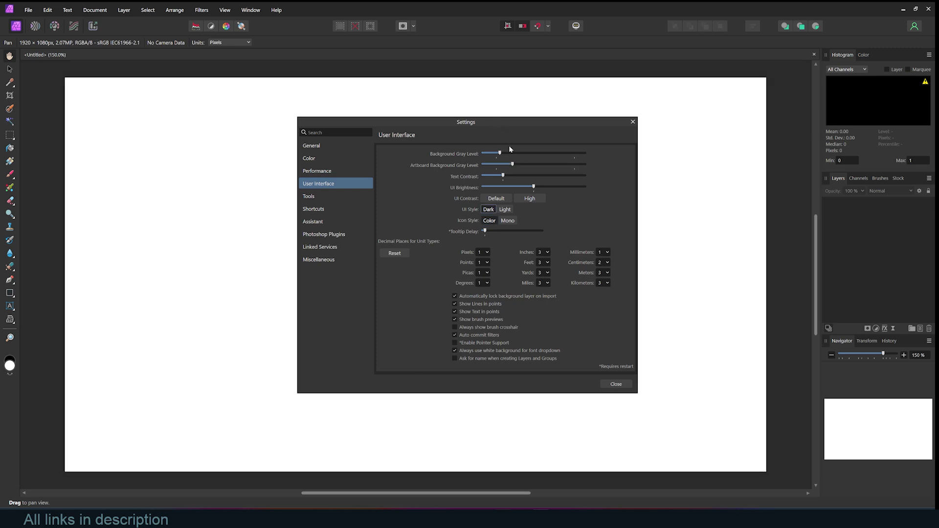
{"action": "left_click", "coordinate": [315, 209]}
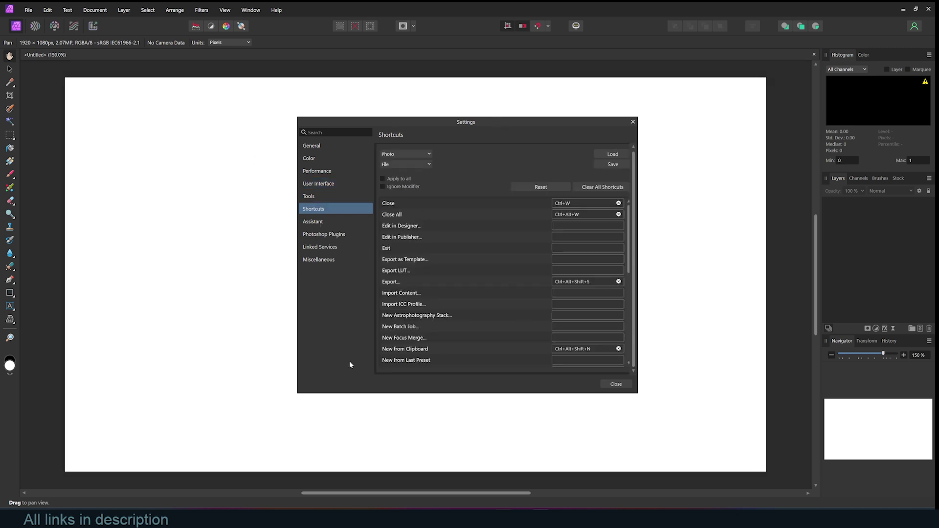
{"action": "left_click", "coordinate": [633, 122]}
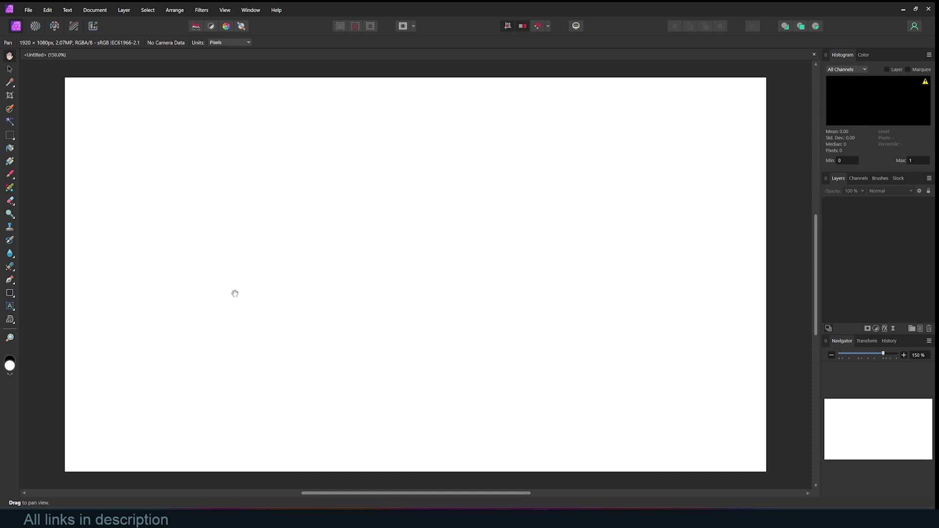
Step: Reset the Studio panel layout to default and show the Stock panel
{"action": "left_click", "coordinate": [250, 10]}
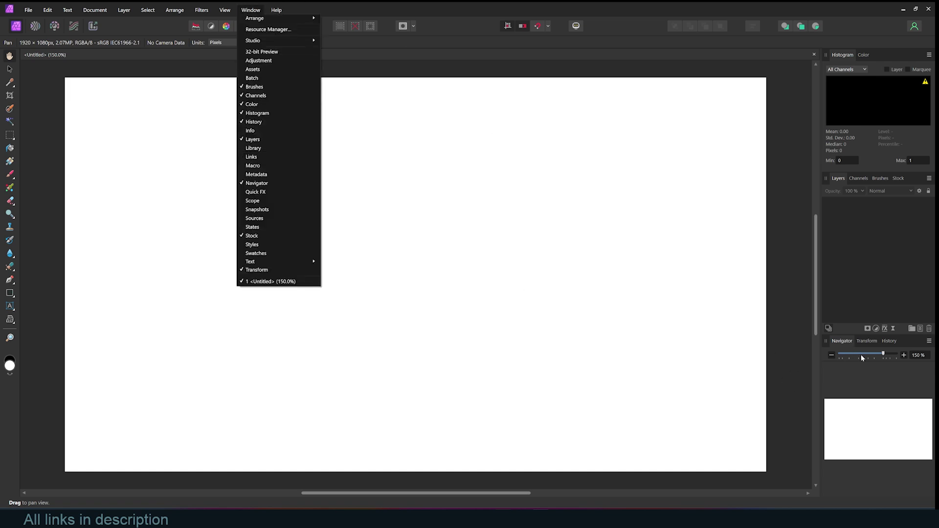
{"action": "left_click", "coordinate": [899, 178]}
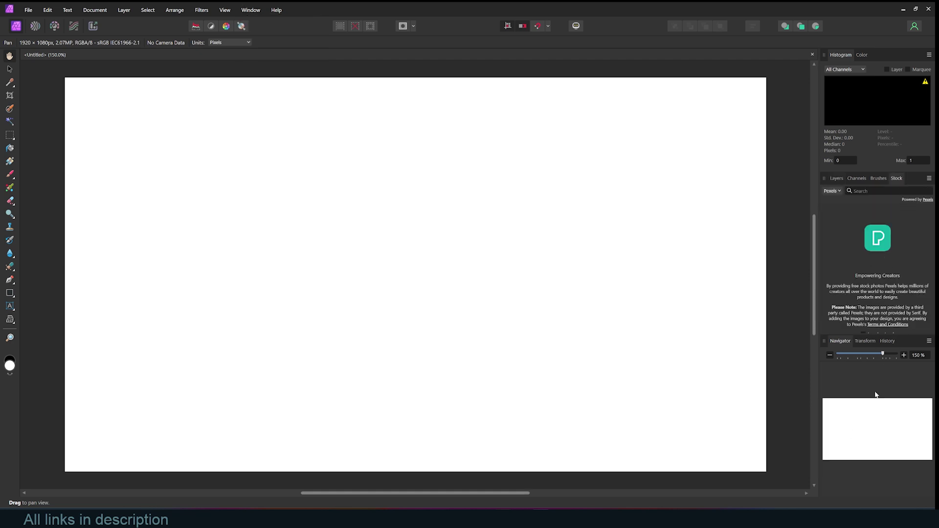
{"action": "left_click", "coordinate": [250, 10]}
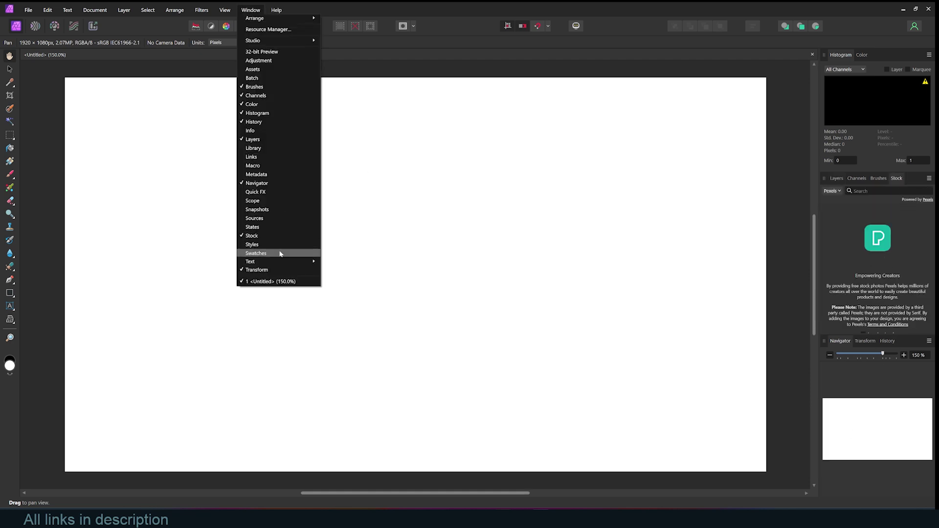
{"action": "mouse_move", "coordinate": [276, 41]}
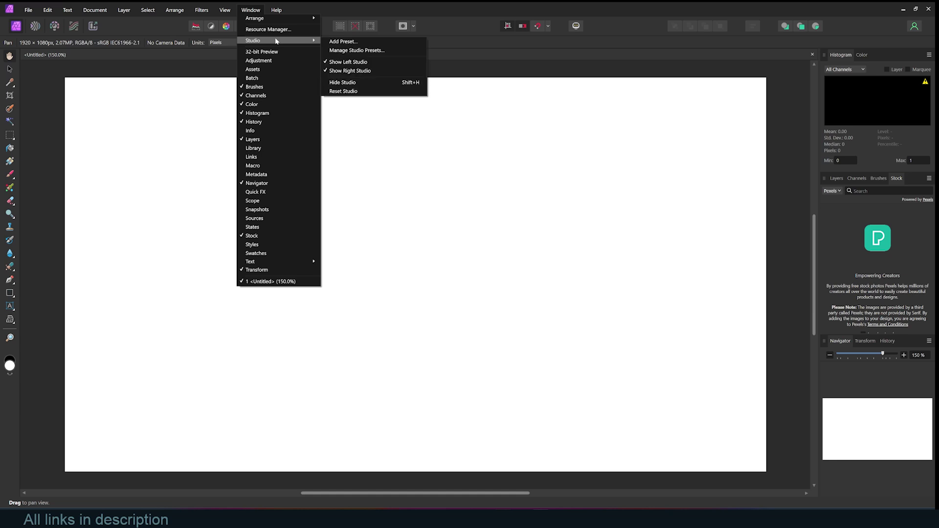
{"action": "left_click", "coordinate": [365, 91]}
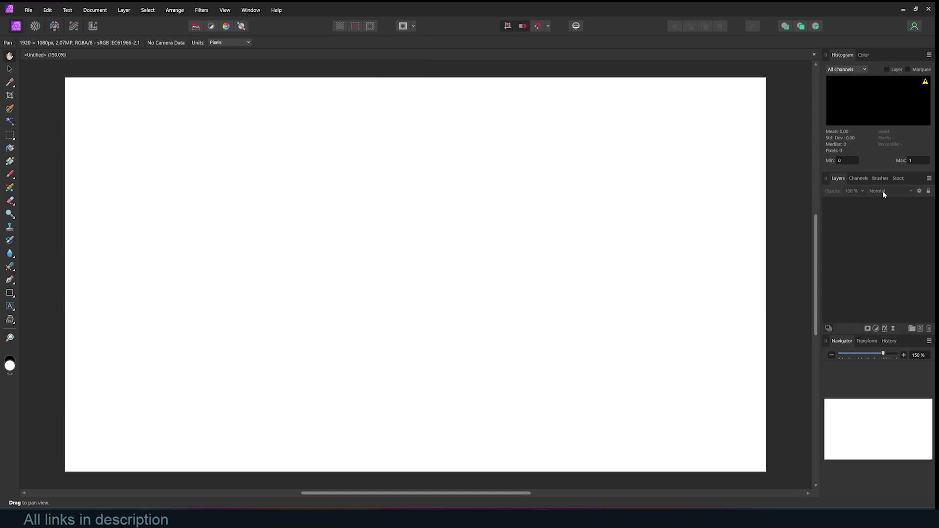
{"action": "left_click", "coordinate": [898, 179]}
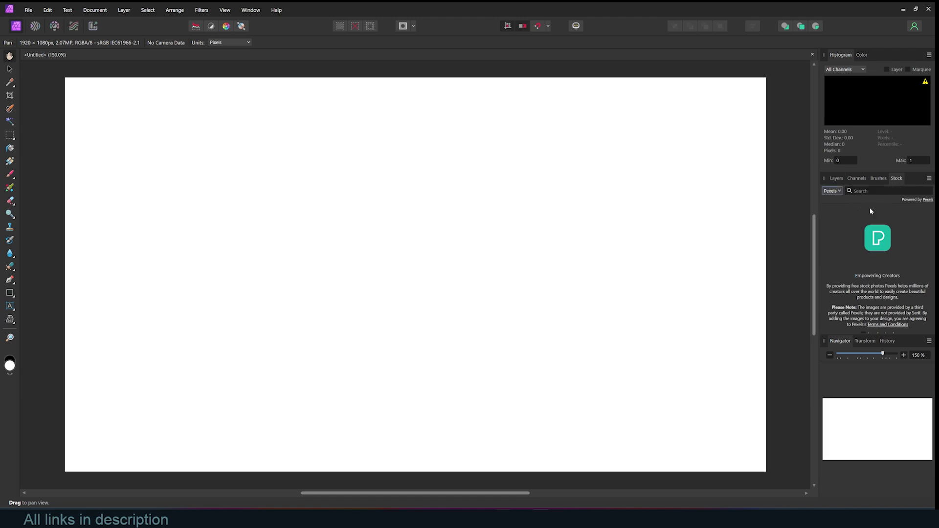
Step: Search Pexels for 'car', accept the disclaimer, and place the white car photo to fill the canvas
{"action": "left_click", "coordinate": [836, 193]}
{"action": "left_click", "coordinate": [834, 211]}
{"action": "left_click", "coordinate": [834, 191]}
{"action": "left_click", "coordinate": [849, 200]}
{"action": "type", "text": "car"}
{"action": "scroll", "coordinate": [846, 318], "scroll_direction": "down", "scroll_amount": 1}
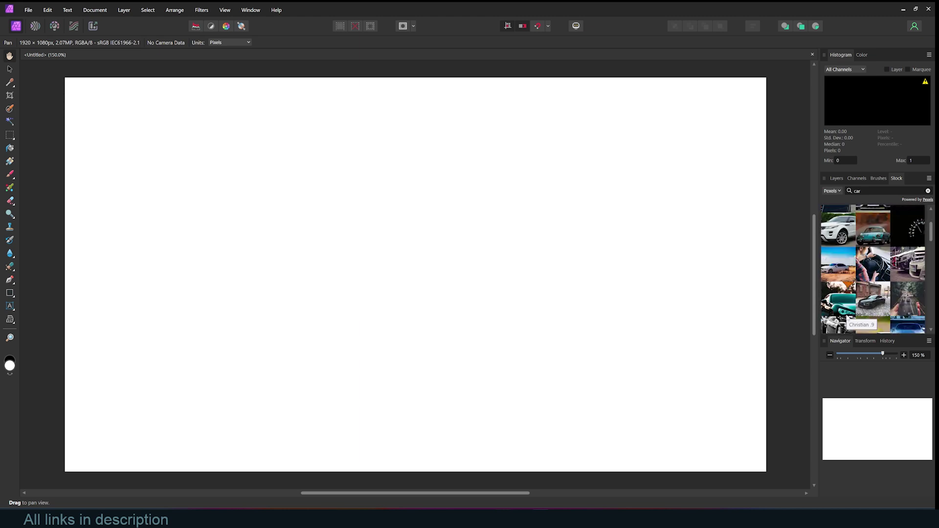
{"action": "left_click", "coordinate": [838, 267]}
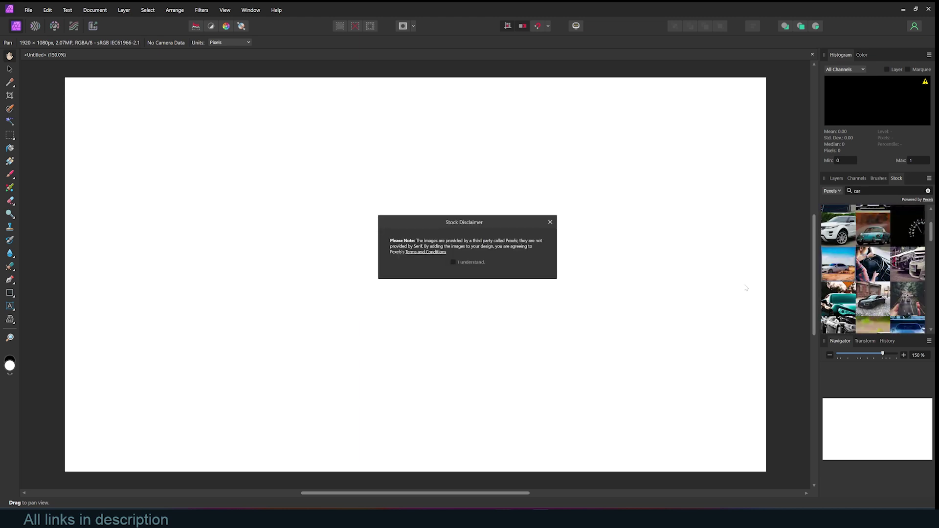
{"action": "left_click", "coordinate": [453, 262]}
{"action": "left_click_drag", "start_coordinate": [455, 255], "coordinate": [457, 264]}
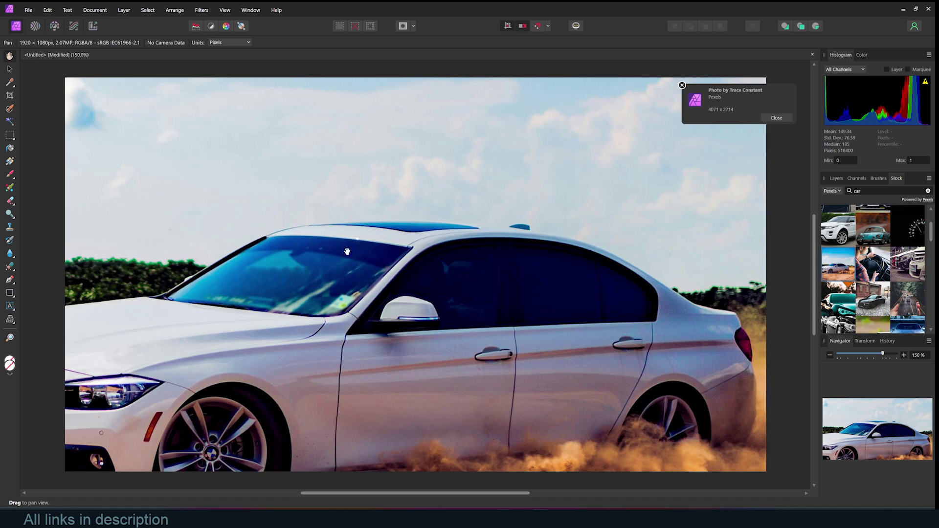
Step: Close the car document without saving and begin a new document
{"action": "left_click", "coordinate": [813, 55]}
{"action": "left_click", "coordinate": [475, 265]}
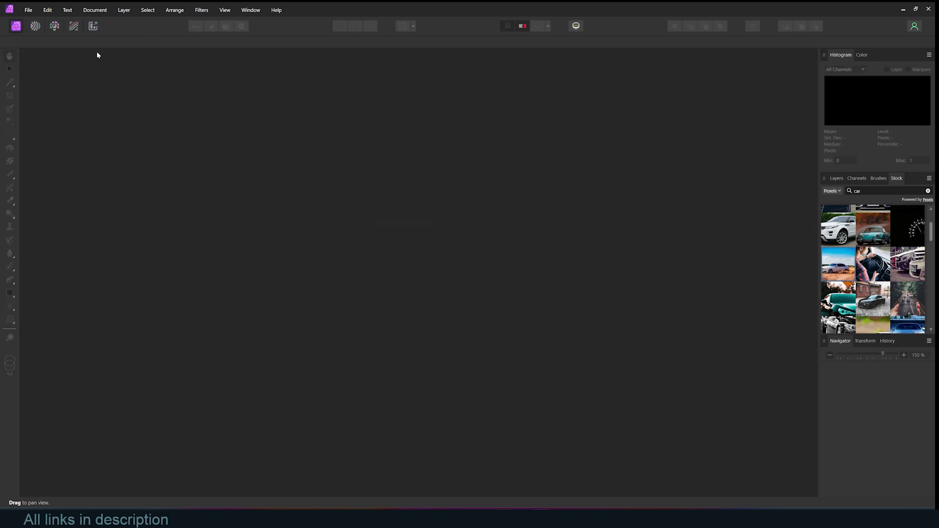
{"action": "left_click", "coordinate": [37, 10]}
{"action": "left_click", "coordinate": [42, 29]}
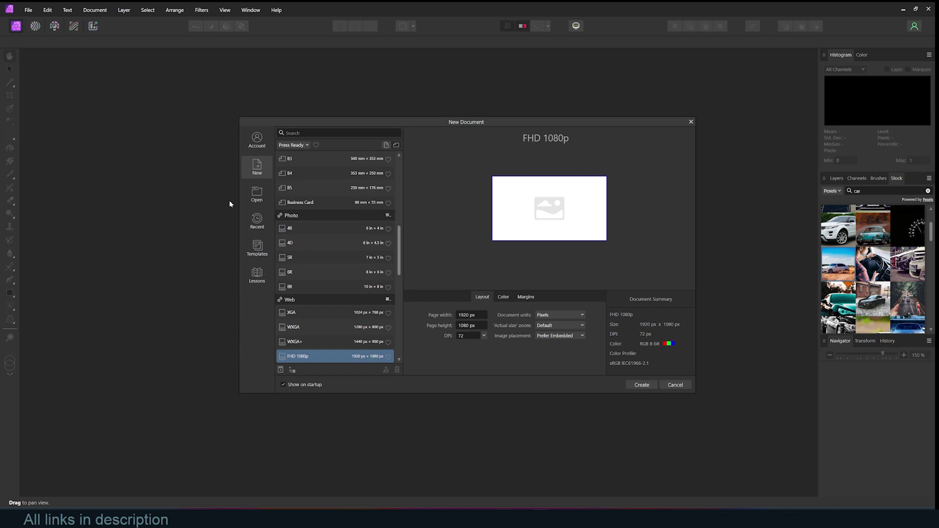
Step: Pick the Web preset category and create the FHD 1080p 1920×1080 document
{"action": "left_click", "coordinate": [288, 145]}
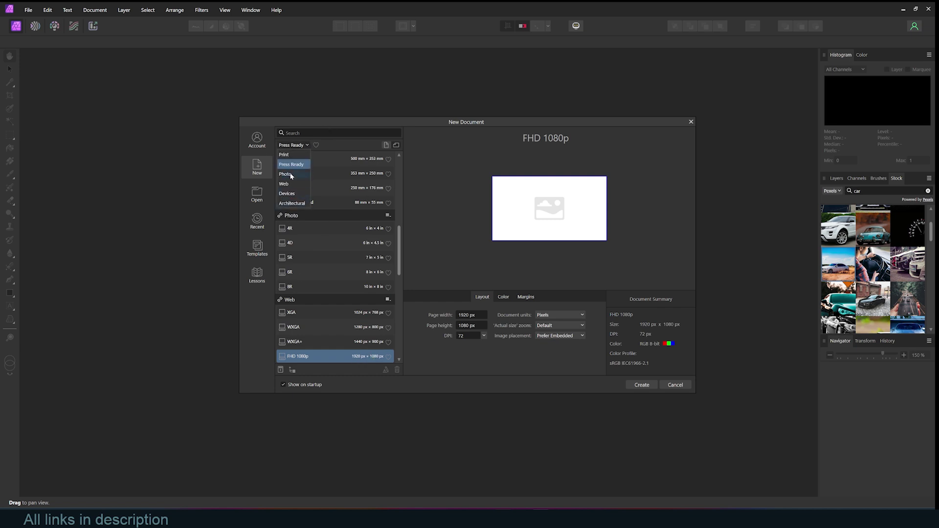
{"action": "left_click", "coordinate": [290, 174]}
{"action": "left_click", "coordinate": [296, 144]}
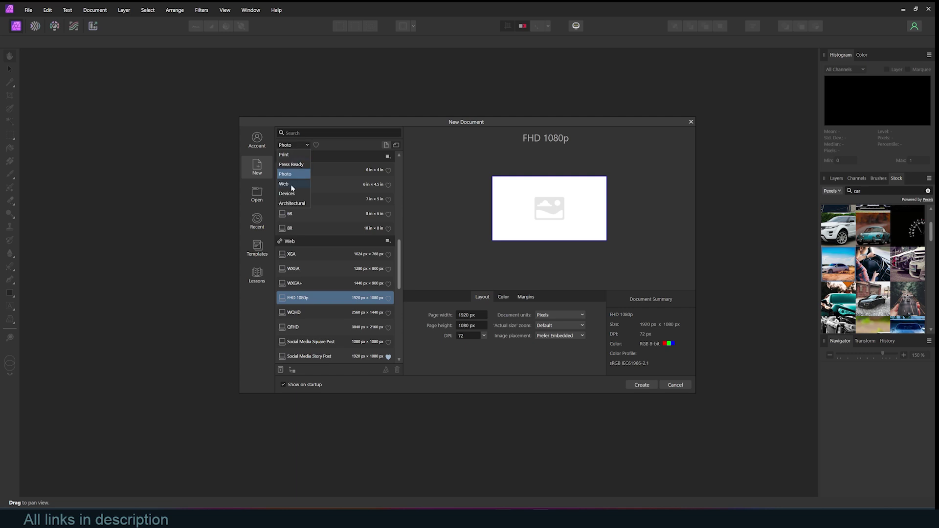
{"action": "left_click", "coordinate": [294, 184]}
{"action": "left_click", "coordinate": [296, 145]}
{"action": "left_click", "coordinate": [293, 194]}
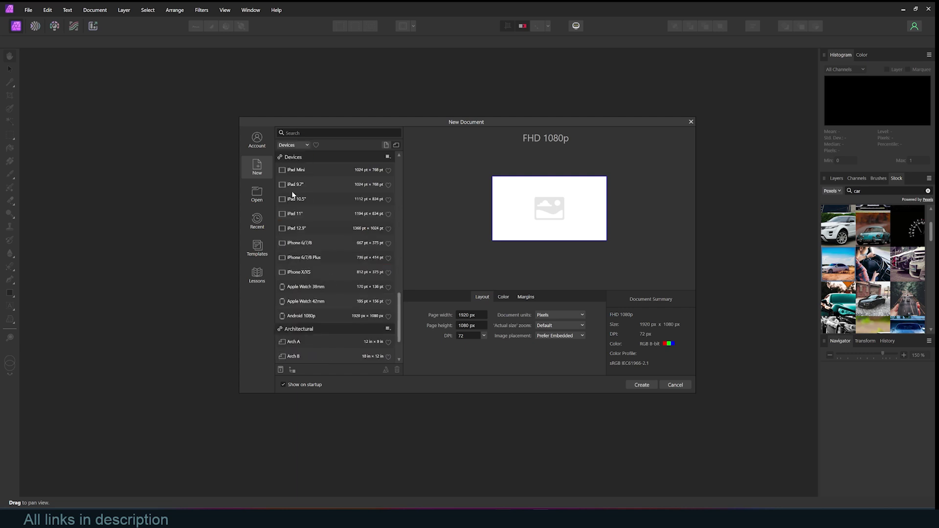
{"action": "left_click", "coordinate": [302, 145]}
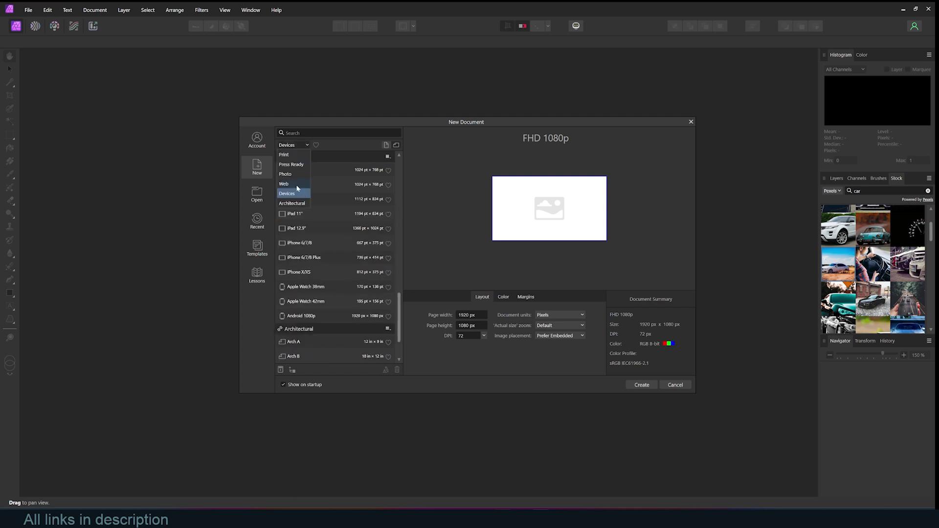
{"action": "left_click", "coordinate": [296, 184]}
{"action": "key", "text": "Return"}
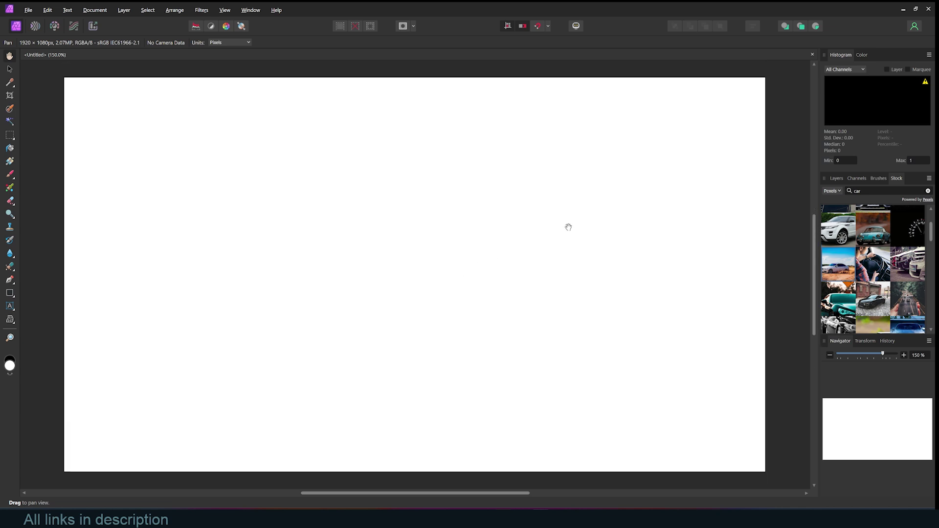
Step: Zoom the page view to about 86% and undock and close the Navigator panel
{"action": "scroll", "coordinate": [568, 227], "scroll_direction": "down", "scroll_amount": 3}
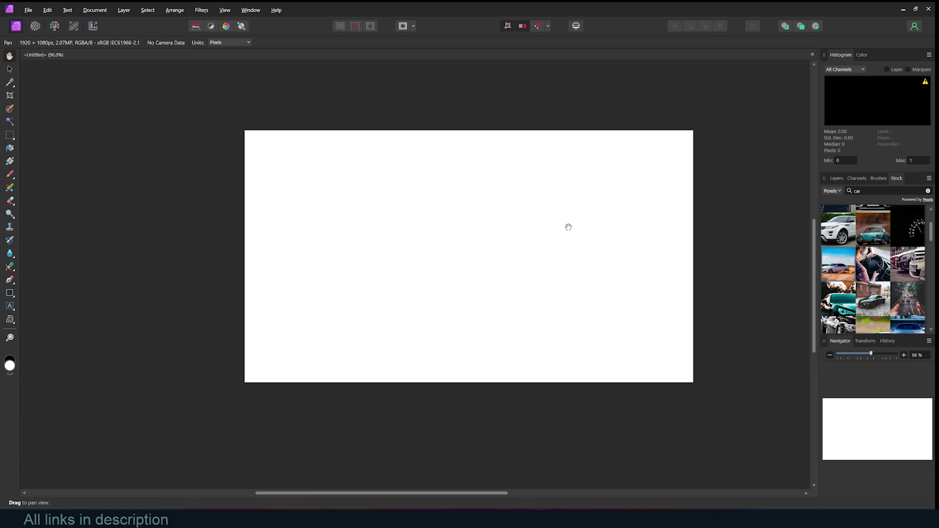
{"action": "scroll", "coordinate": [568, 227], "scroll_direction": "up", "scroll_amount": 2}
{"action": "scroll", "coordinate": [569, 227], "scroll_direction": "down", "scroll_amount": 3}
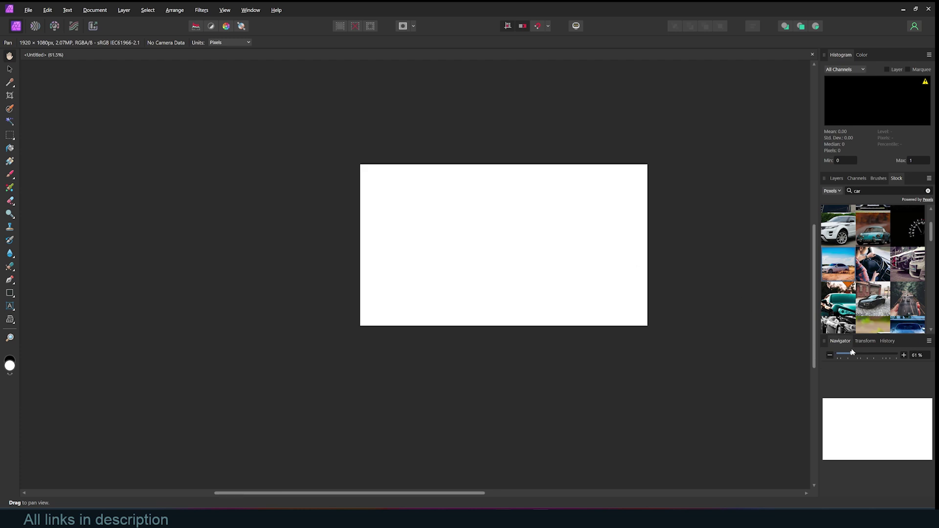
{"action": "left_click_drag", "start_coordinate": [853, 352], "coordinate": [865, 353]}
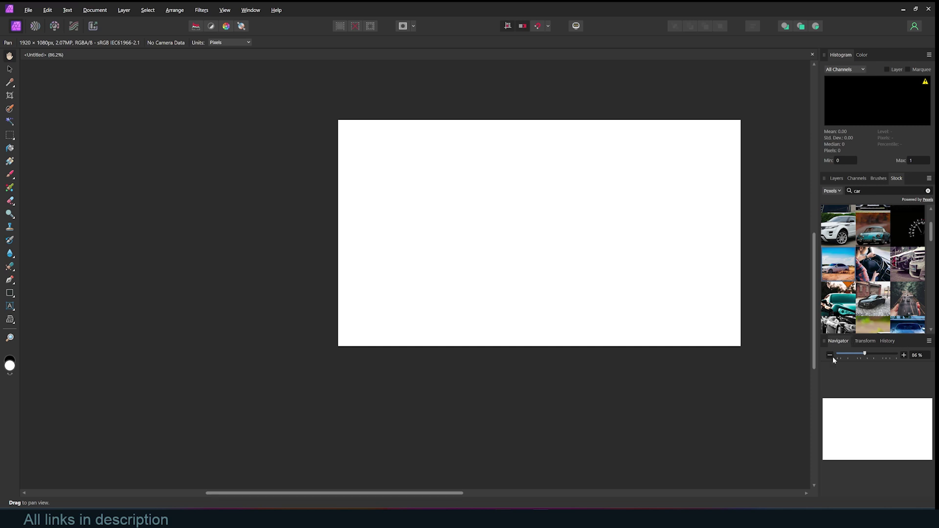
{"action": "left_click_drag", "start_coordinate": [822, 370], "coordinate": [823, 373]}
{"action": "left_click", "coordinate": [876, 375]}
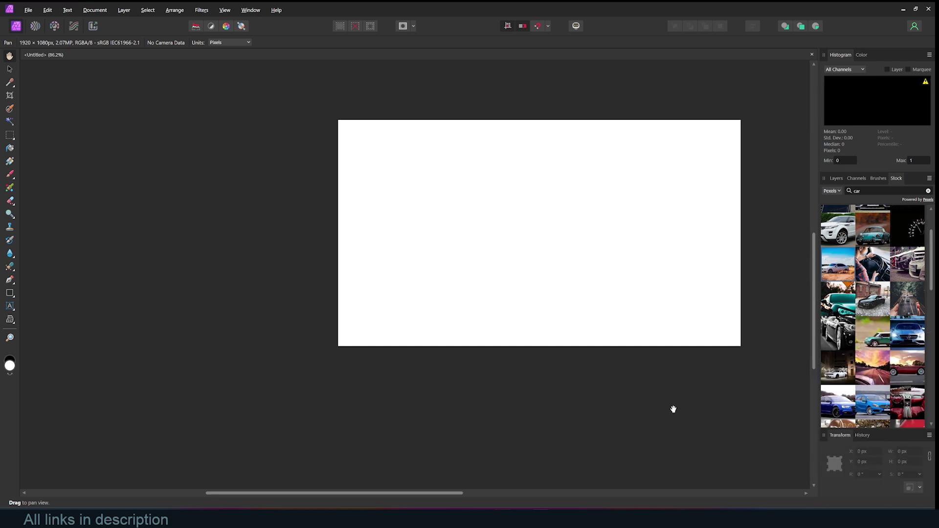
Step: Close the Transform and History panels, then look through the Layers, Channels and Brushes tabs
{"action": "left_click", "coordinate": [861, 436]}
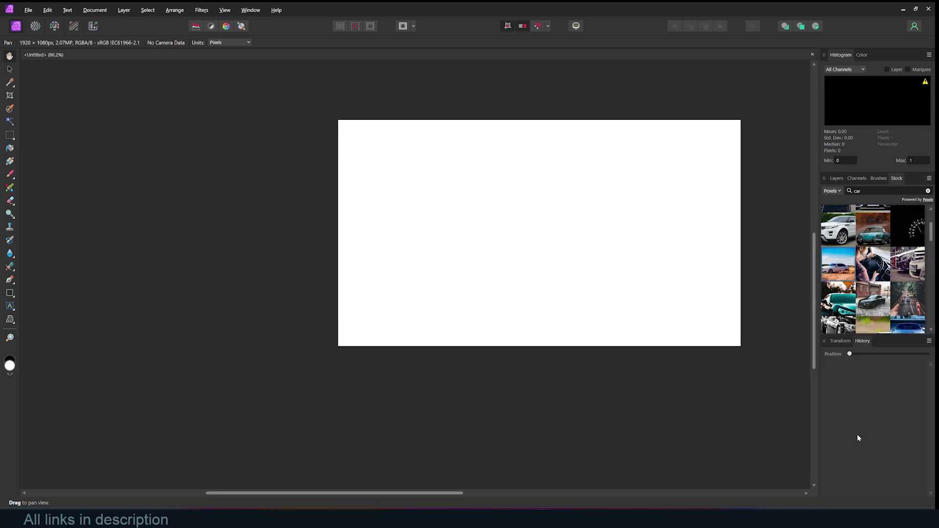
{"action": "left_click", "coordinate": [929, 343]}
{"action": "left_click", "coordinate": [897, 373]}
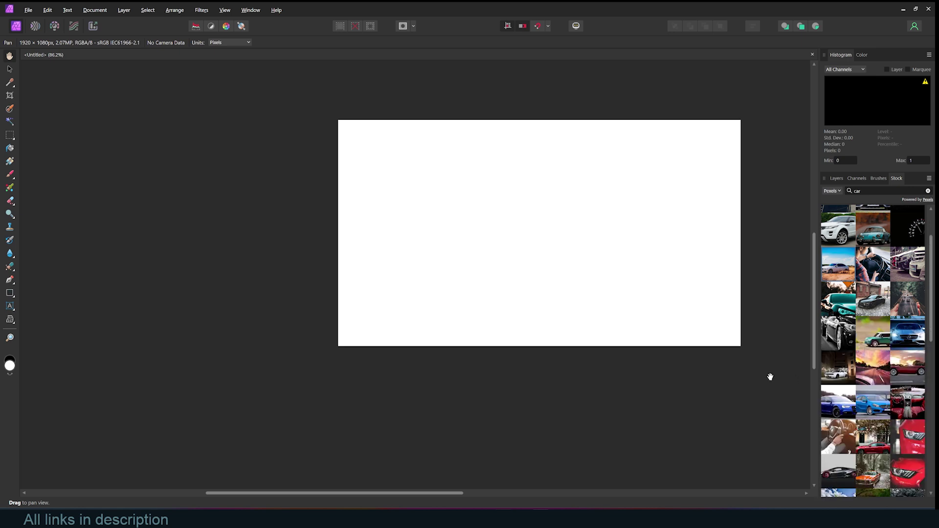
{"action": "left_click", "coordinate": [838, 179]}
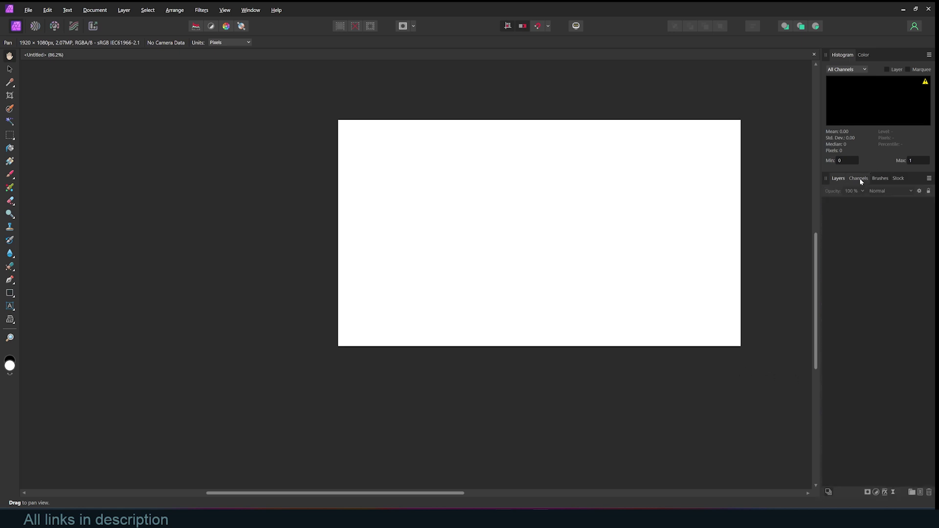
{"action": "left_click", "coordinate": [860, 179]}
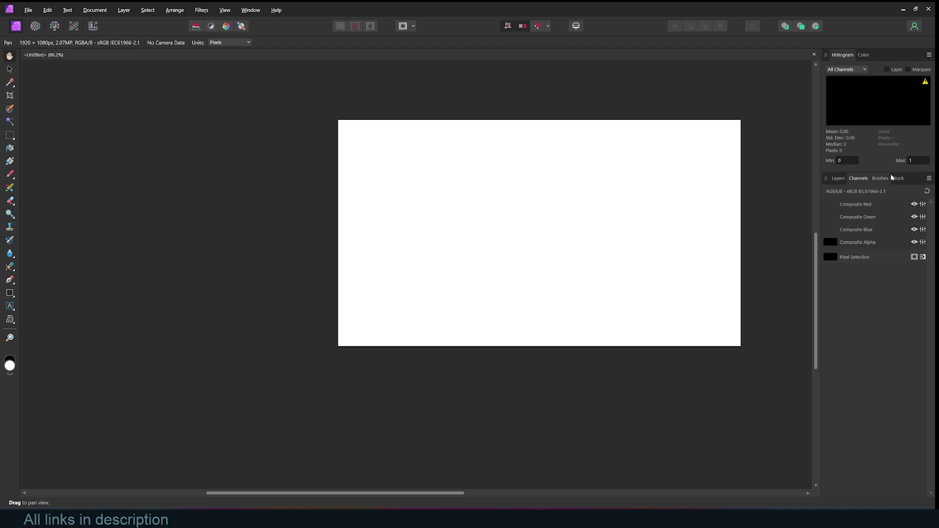
{"action": "left_click", "coordinate": [883, 178]}
Step: Drag the white car stock photo onto the page, then reposition and rescale it with the Move Tool
{"action": "left_click", "coordinate": [837, 178]}
{"action": "left_click_drag", "start_coordinate": [614, 191], "coordinate": [468, 224]}
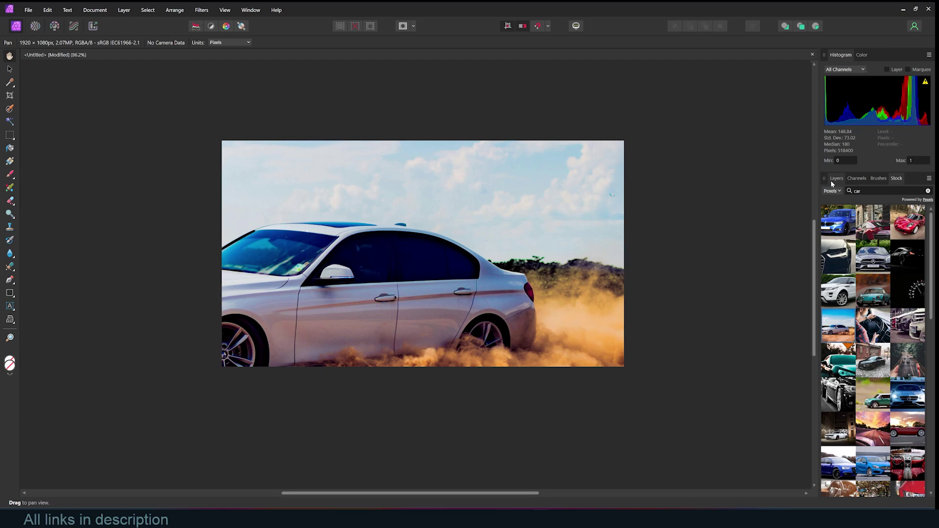
{"action": "left_click", "coordinate": [834, 179]}
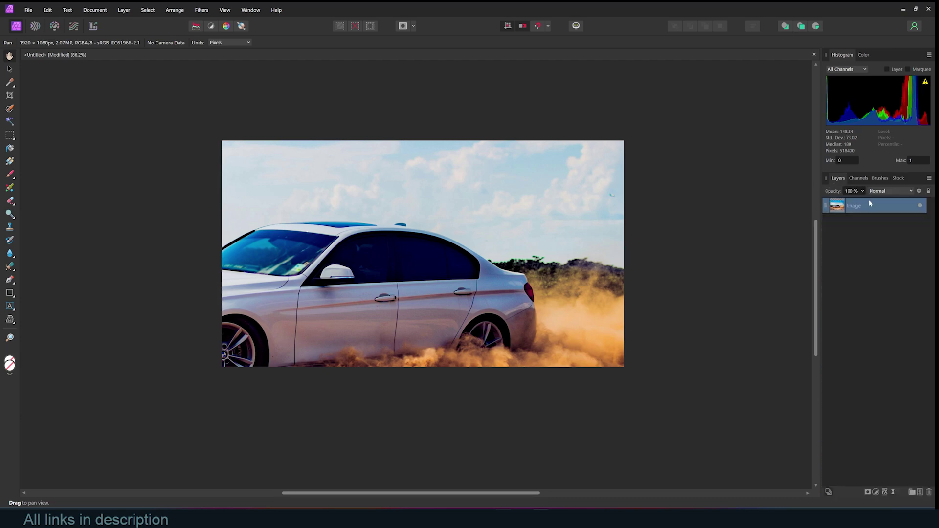
{"action": "left_click", "coordinate": [9, 70]}
{"action": "left_click_drag", "start_coordinate": [438, 234], "coordinate": [389, 365]}
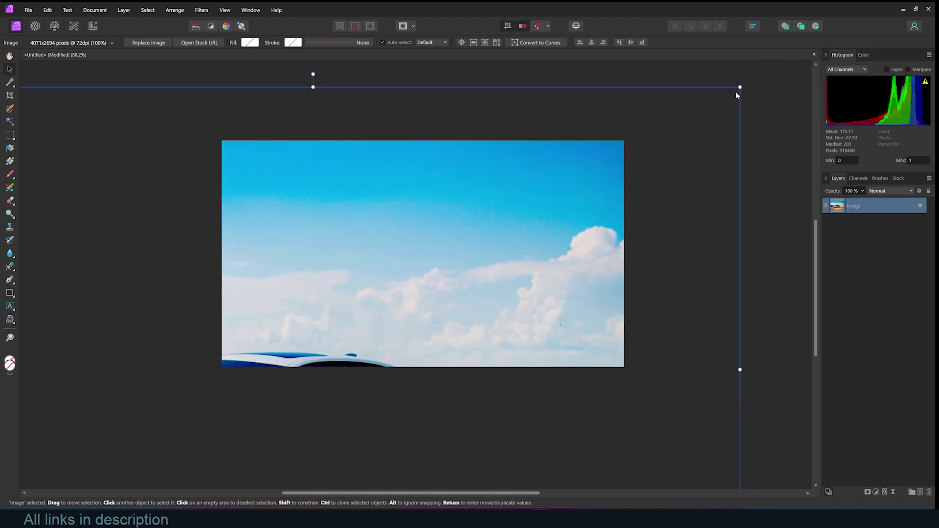
{"action": "left_click_drag", "start_coordinate": [740, 88], "coordinate": [226, 141]}
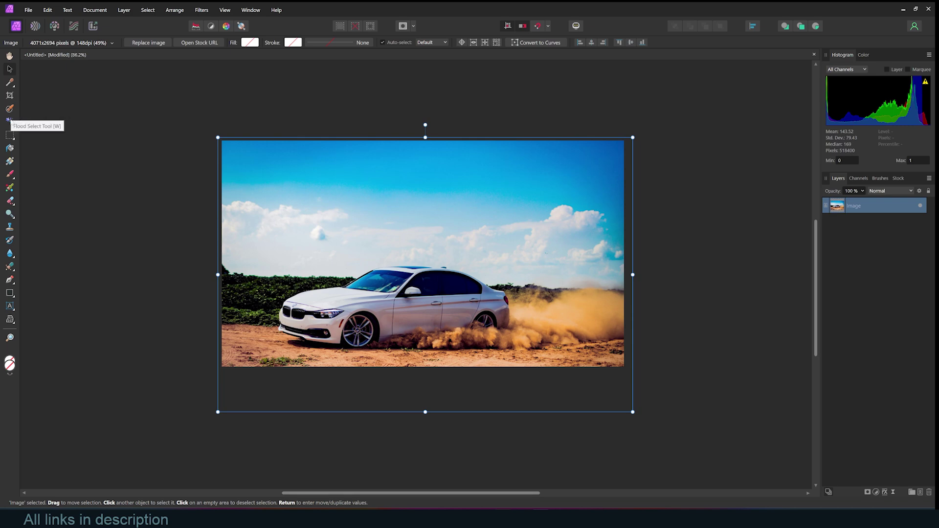
{"action": "left_click", "coordinate": [9, 122]}
{"action": "left_click", "coordinate": [240, 150]}
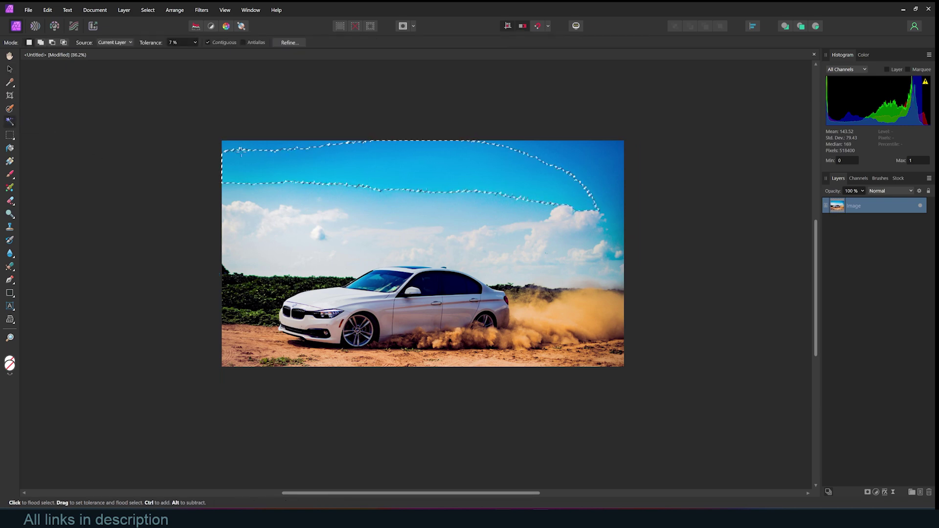
{"action": "mouse_move", "coordinate": [373, 317]}
{"action": "left_mouse_down"}
{"action": "mouse_move", "coordinate": [397, 289]}
{"action": "mouse_move", "coordinate": [374, 315]}
{"action": "left_mouse_up"}
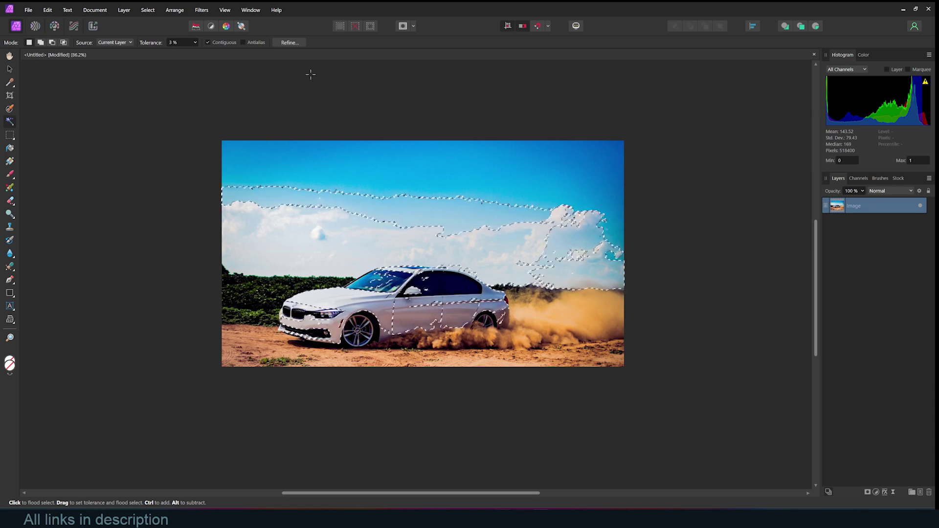
{"action": "left_click", "coordinate": [287, 42]}
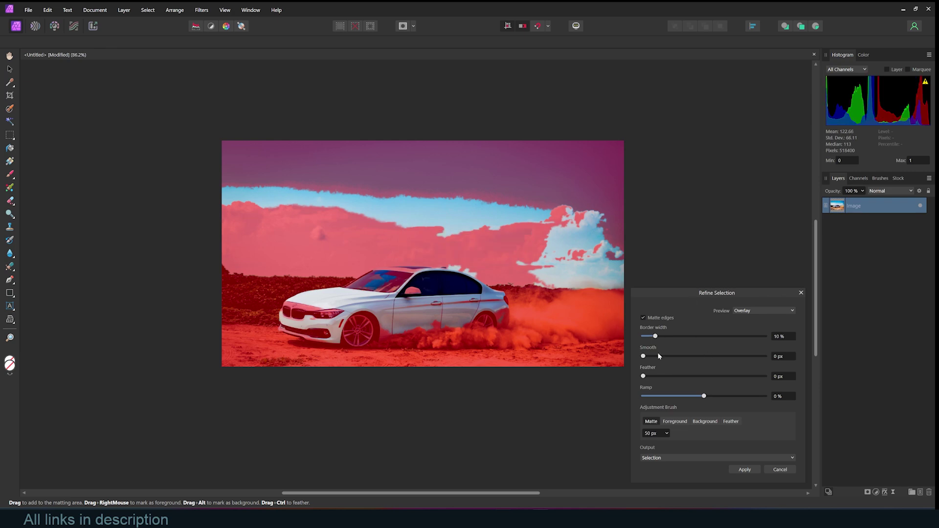
{"action": "left_click", "coordinate": [656, 340]}
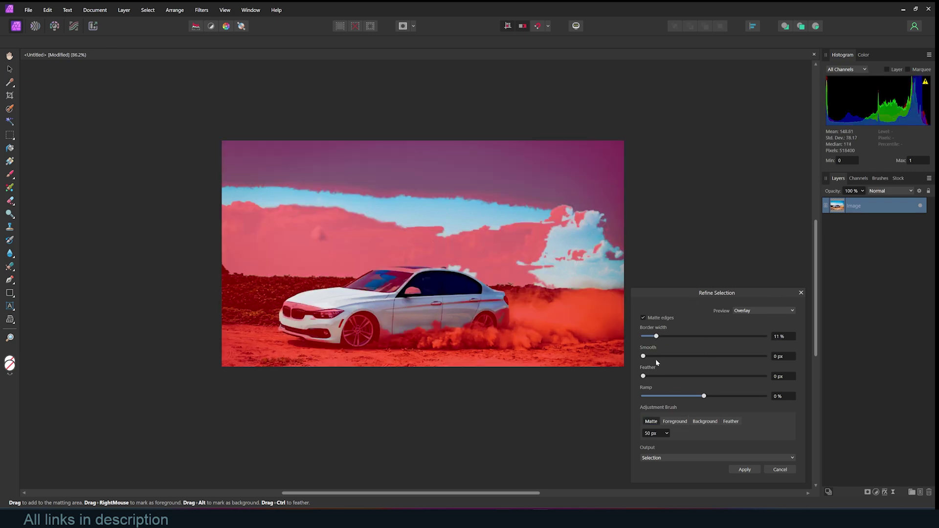
{"action": "left_click_drag", "start_coordinate": [656, 359], "coordinate": [651, 358]}
{"action": "left_click_drag", "start_coordinate": [702, 400], "coordinate": [669, 397]}
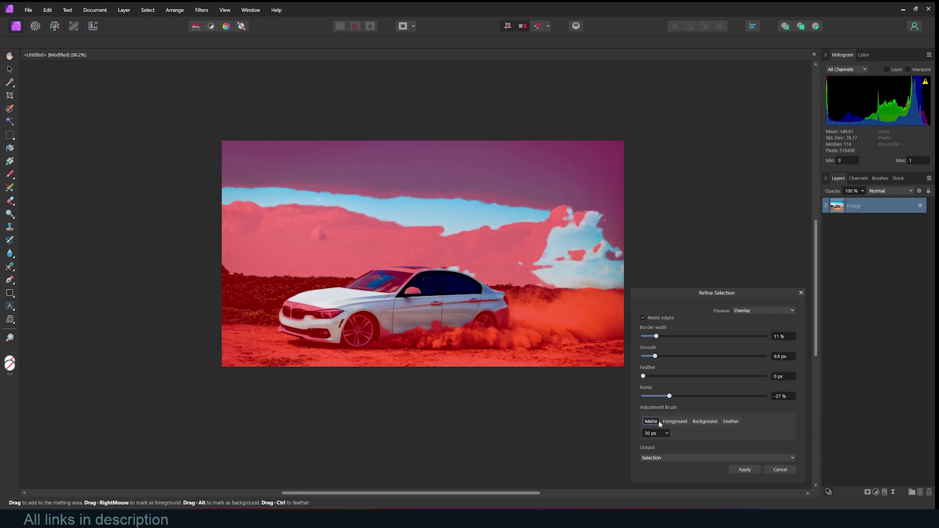
{"action": "left_click", "coordinate": [679, 423]}
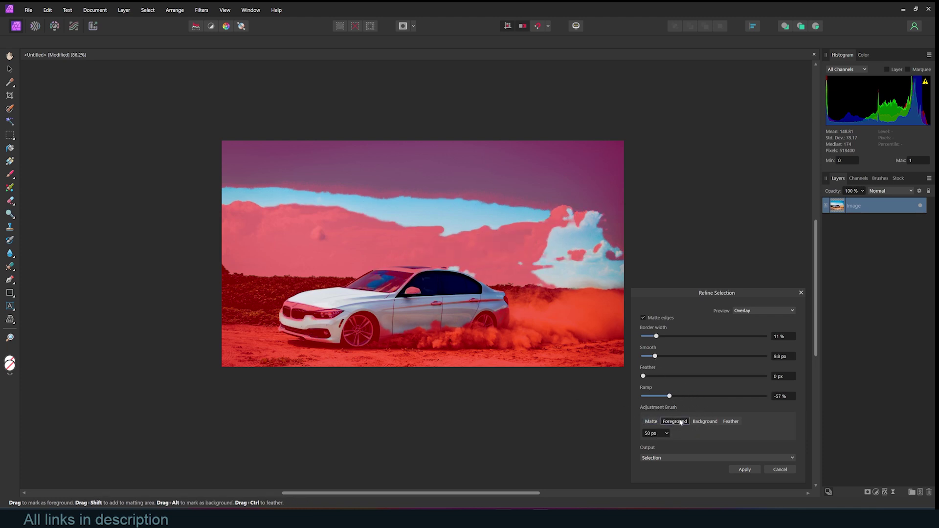
{"action": "left_click", "coordinate": [685, 458]}
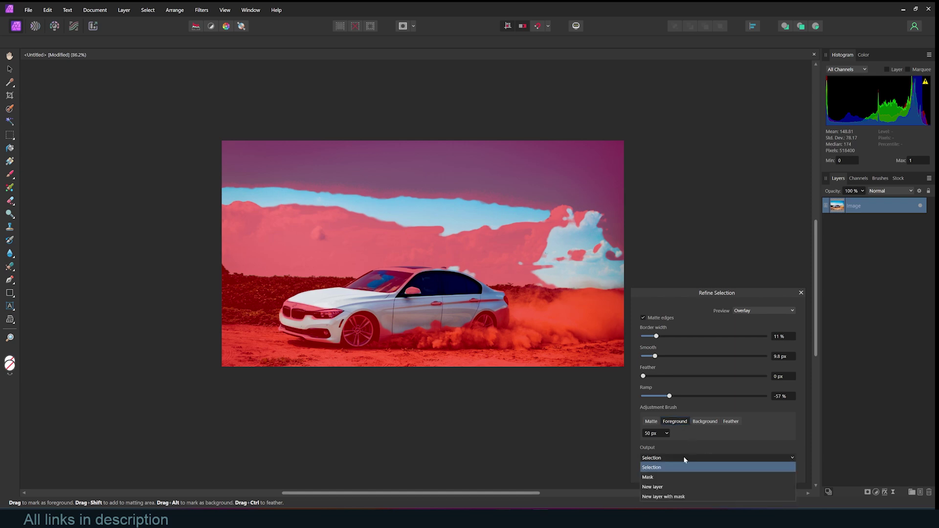
{"action": "left_click", "coordinate": [673, 497]}
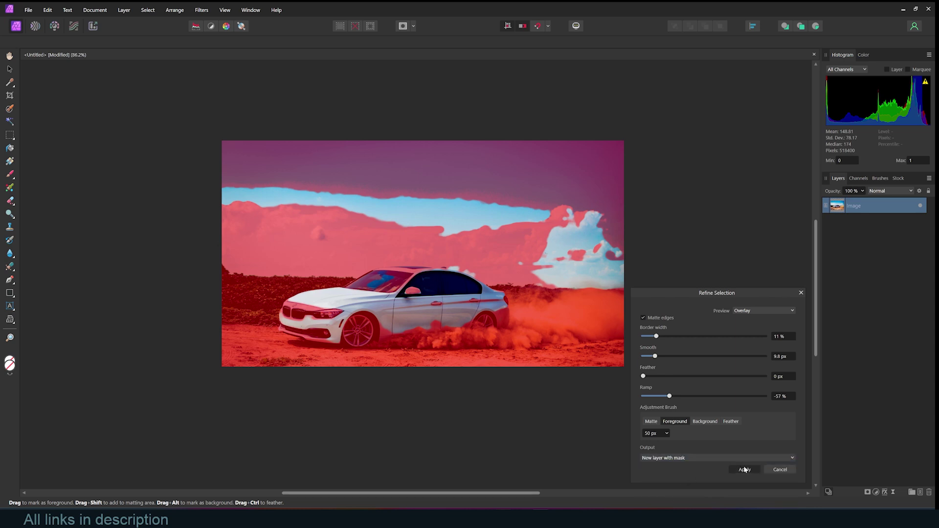
{"action": "left_click", "coordinate": [742, 466]}
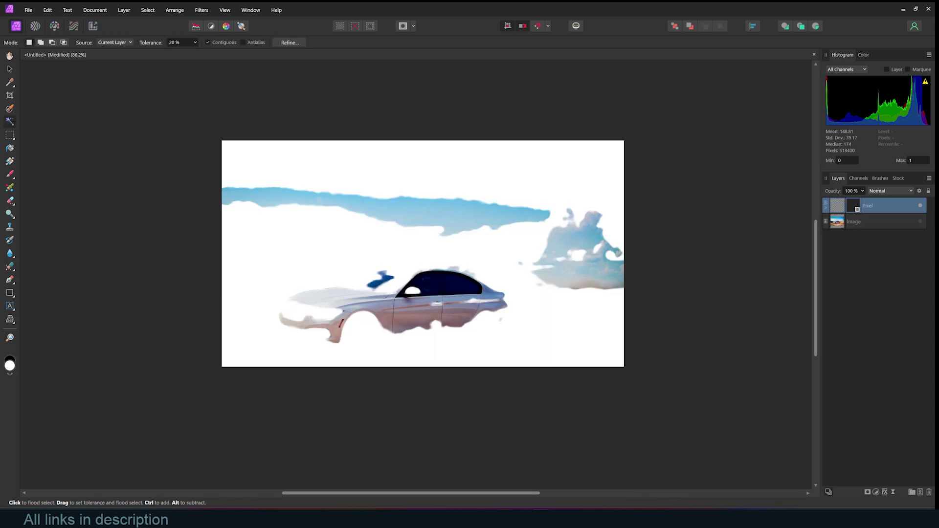
{"action": "left_click", "coordinate": [902, 216]}
{"action": "left_click", "coordinate": [869, 205]}
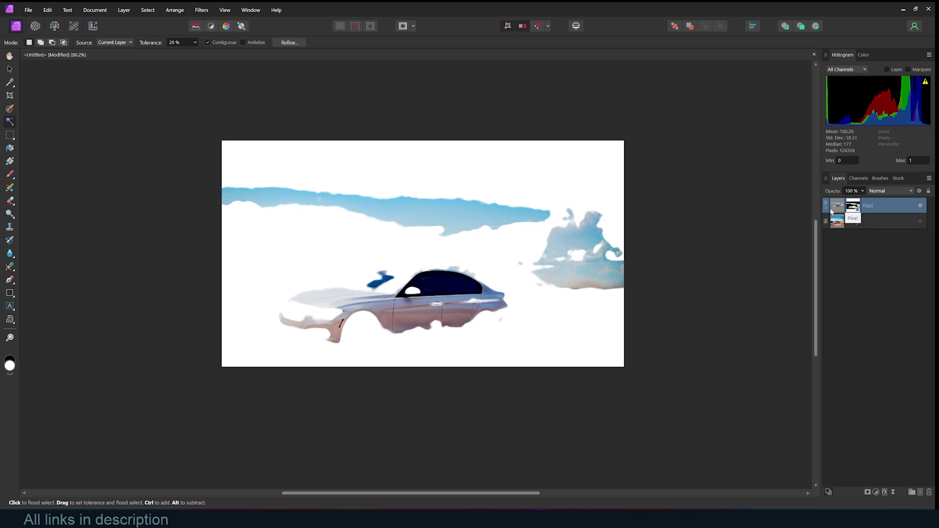
{"action": "key", "text": "Delete"}
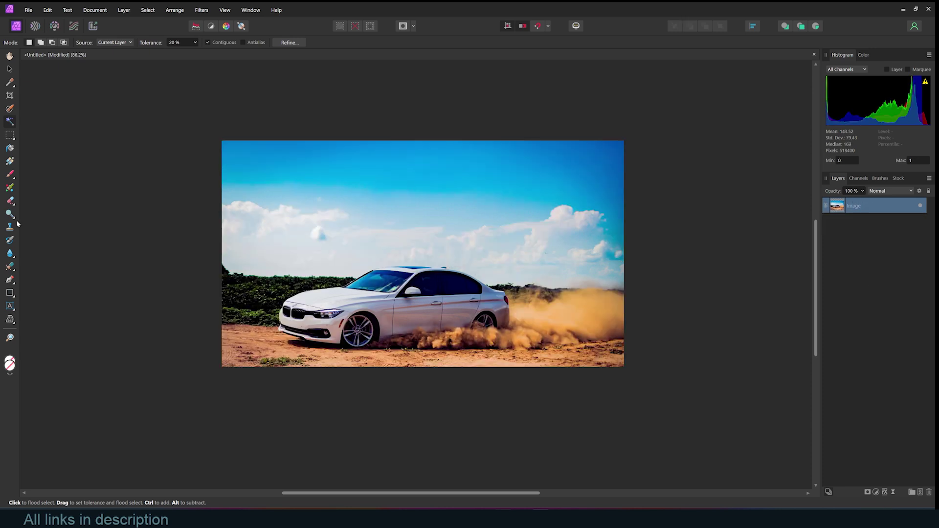
Step: Add artistic text 'F*** ADOBE' above the car and enlarge it over the car
{"action": "left_click", "coordinate": [9, 307]}
{"action": "left_click", "coordinate": [323, 268]}
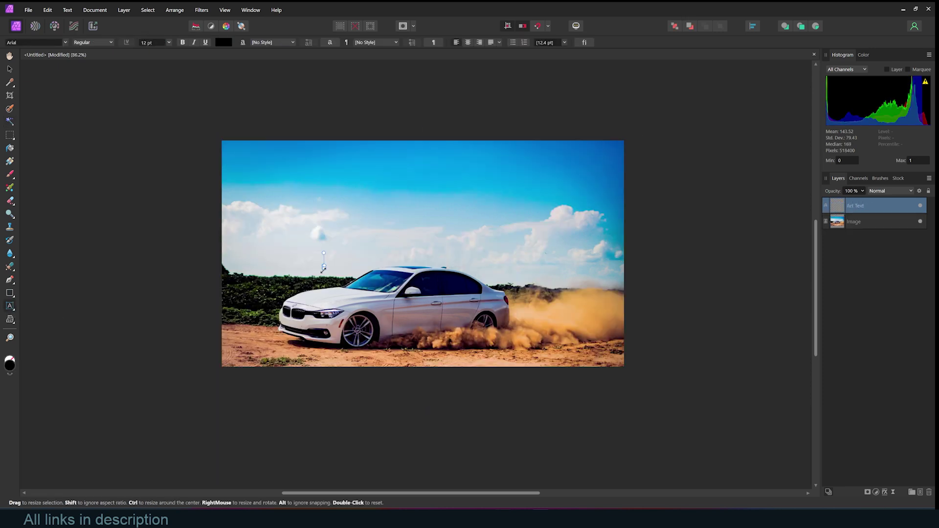
{"action": "type", "text": "F*** ADOBE"}
{"action": "key", "text": "Escape"}
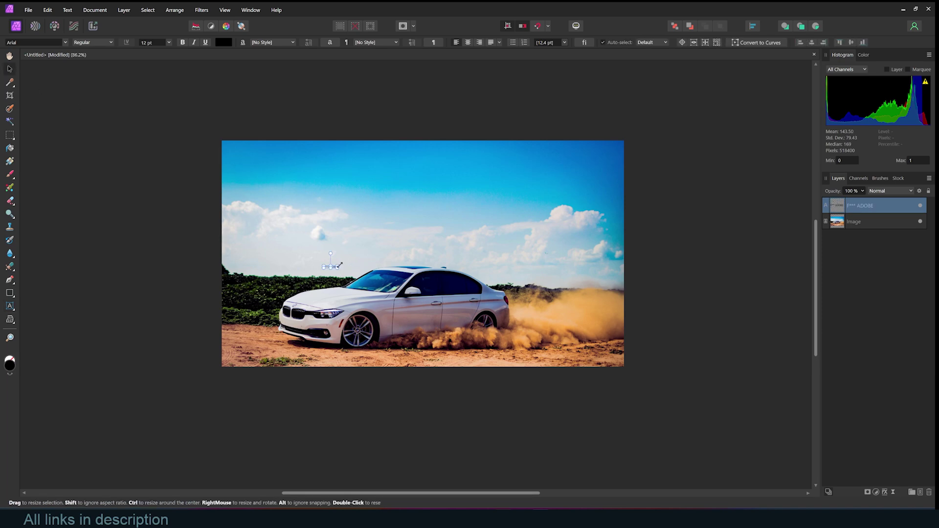
{"action": "left_click_drag", "start_coordinate": [337, 265], "coordinate": [570, 182]}
{"action": "left_click_drag", "start_coordinate": [441, 254], "coordinate": [402, 255]}
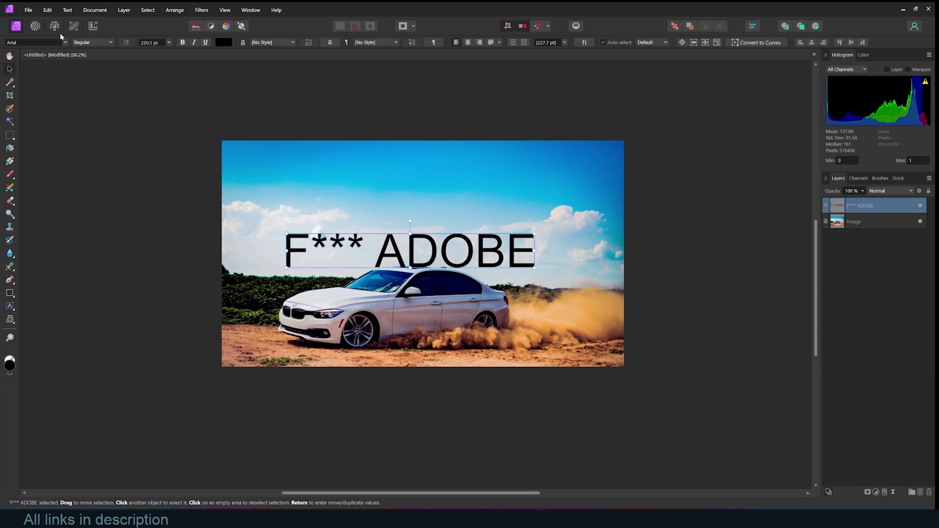
Step: Apply the Bauhaus 93 font, nudge the text up-left, and break it before ADOBE onto two lines
{"action": "left_click", "coordinate": [67, 44]}
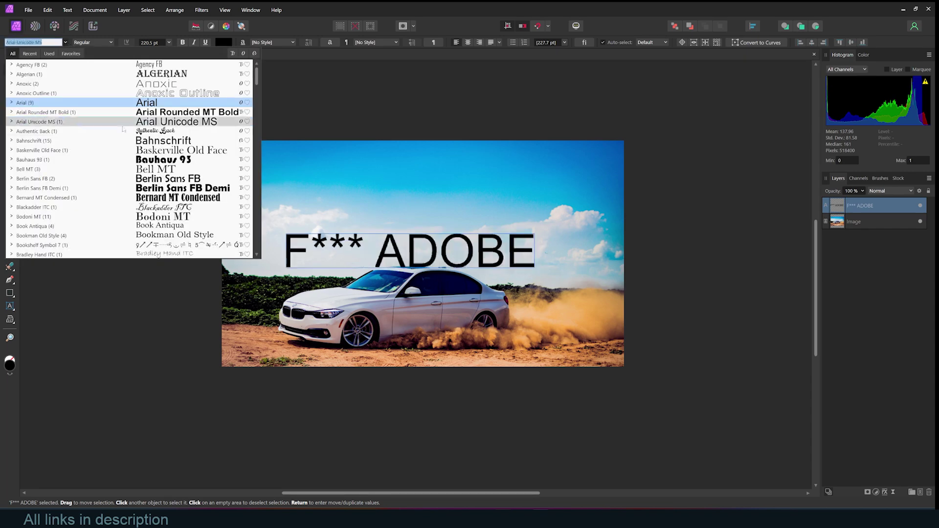
{"action": "left_click", "coordinate": [147, 164]}
{"action": "left_click_drag", "start_coordinate": [533, 292], "coordinate": [524, 266]}
{"action": "double_click", "coordinate": [391, 250]}
{"action": "key", "text": "Return"}
{"action": "key", "text": "ctrl+a"}
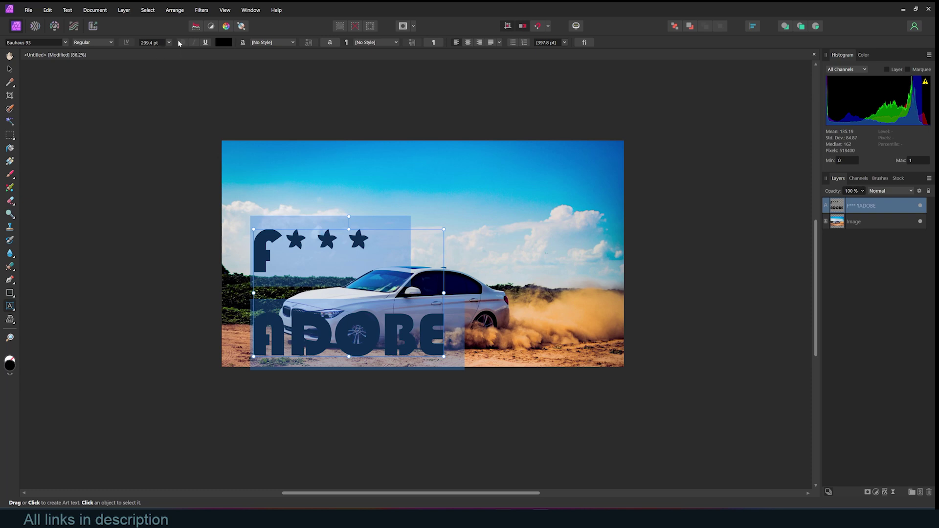
Step: Change the selected text's fill colour from black to pale mint
{"action": "left_click", "coordinate": [276, 43]}
{"action": "left_click", "coordinate": [275, 43]}
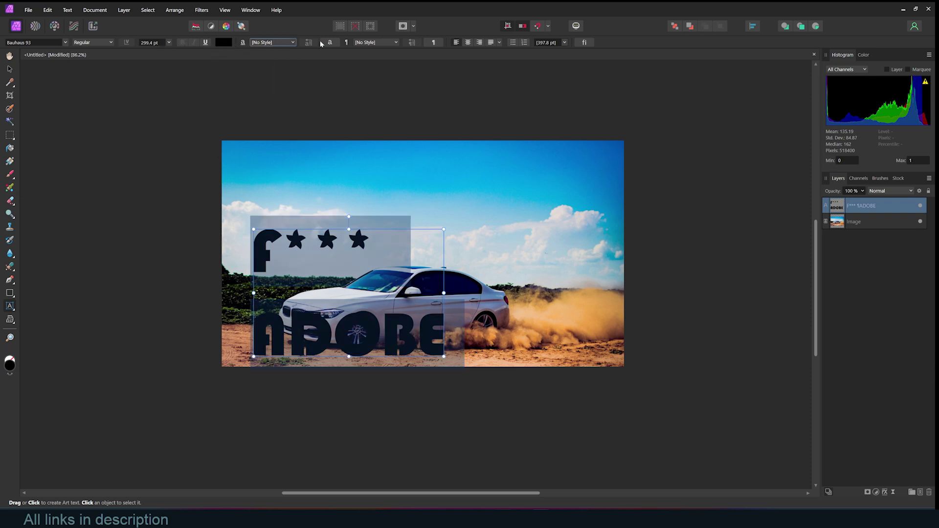
{"action": "left_click", "coordinate": [564, 43]}
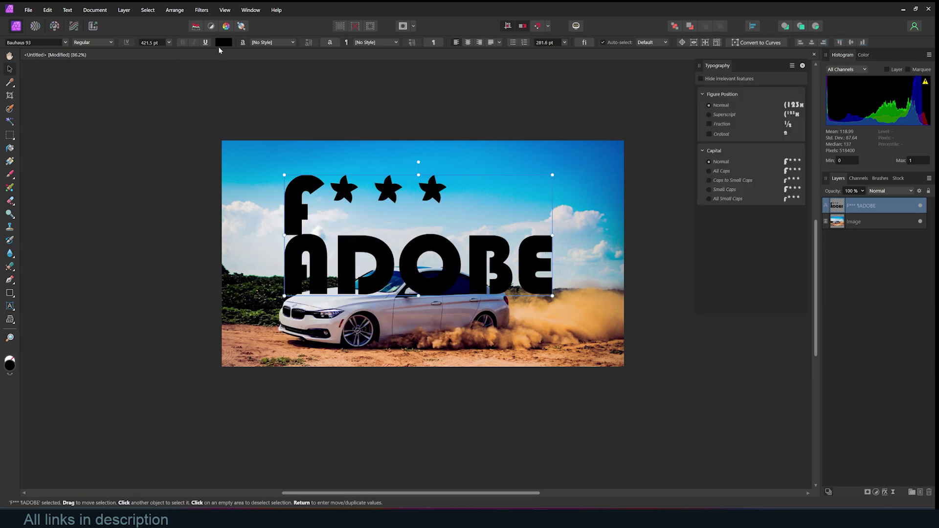
{"action": "left_click", "coordinate": [220, 43]}
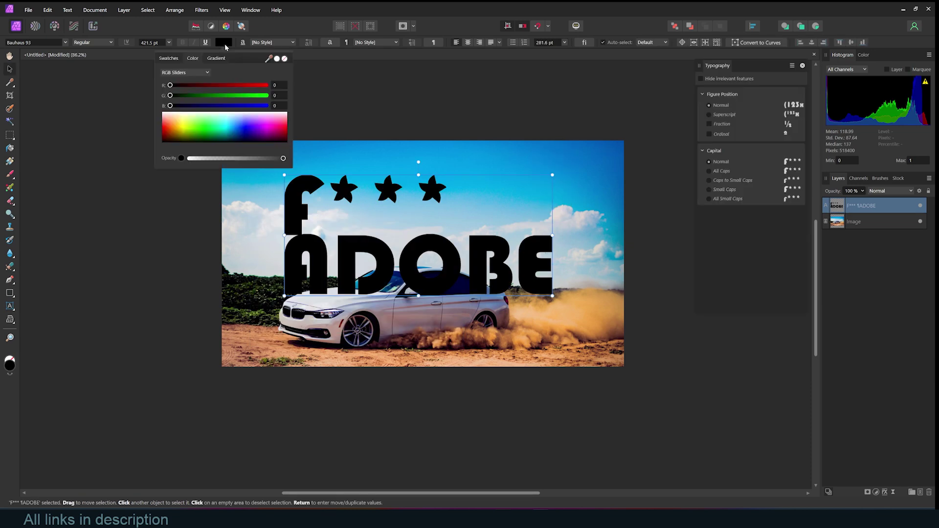
{"action": "left_click", "coordinate": [205, 115]}
{"action": "left_click_drag", "start_coordinate": [205, 115], "coordinate": [207, 113]}
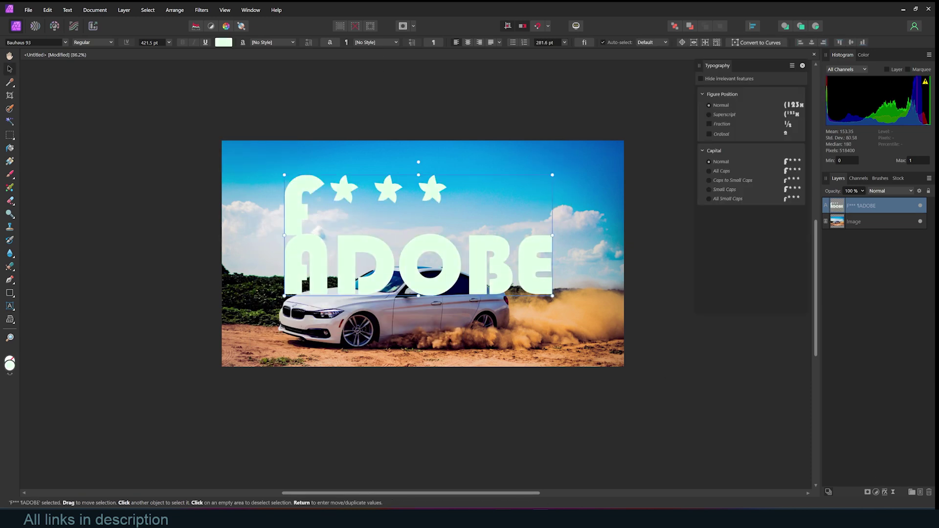
Step: Open the text's Layer Effects window and move it aside so the text stays visible
{"action": "left_click", "coordinate": [884, 492]}
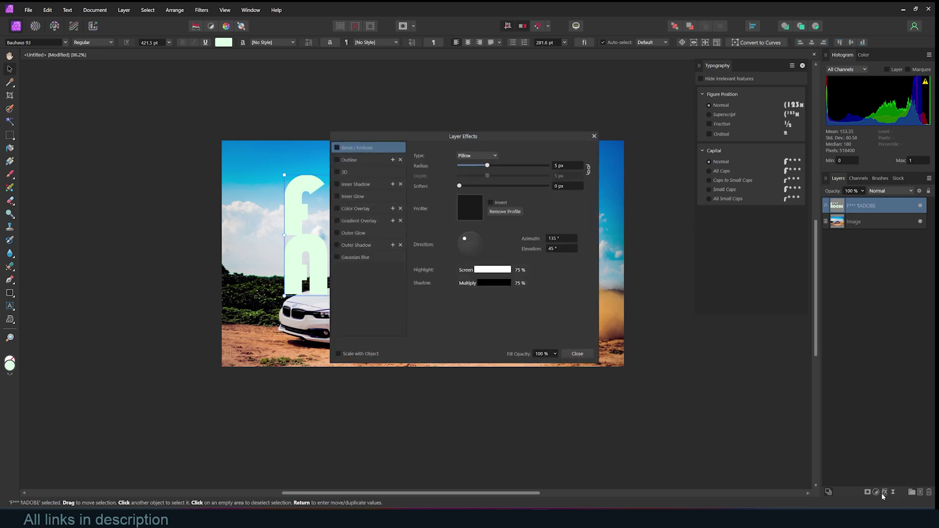
{"action": "left_click_drag", "start_coordinate": [506, 140], "coordinate": [669, 160]}
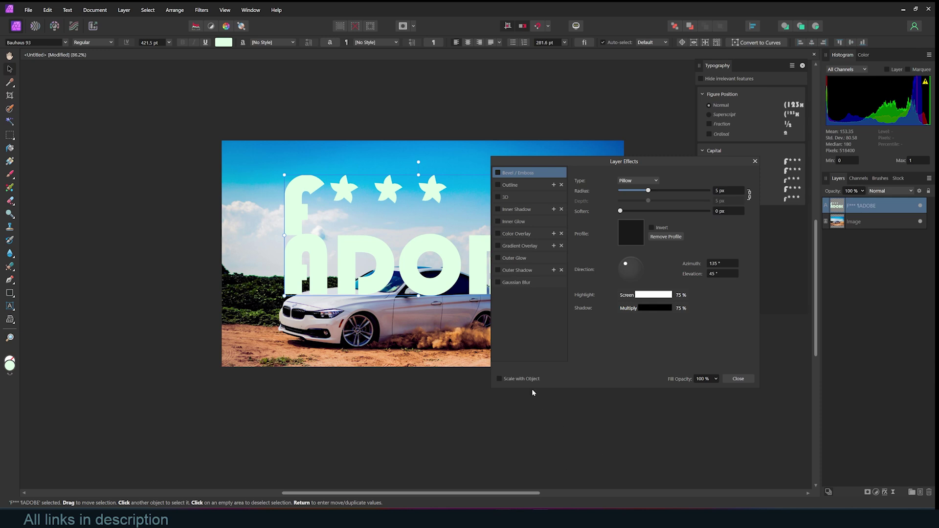
{"action": "left_click", "coordinate": [755, 161]}
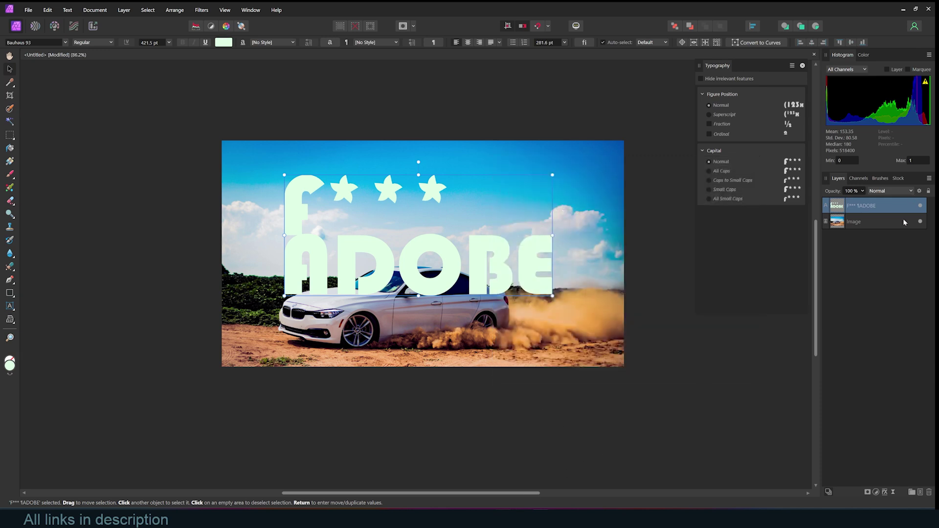
{"action": "left_click", "coordinate": [885, 492]}
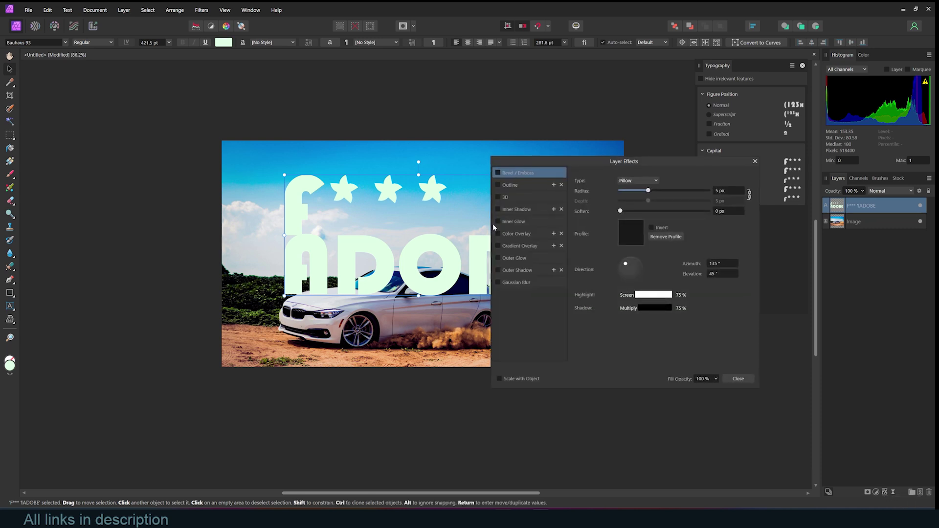
Step: Enable Inner Shadow on the text and fade it to a subtle 15% opacity
{"action": "left_click", "coordinate": [524, 210]}
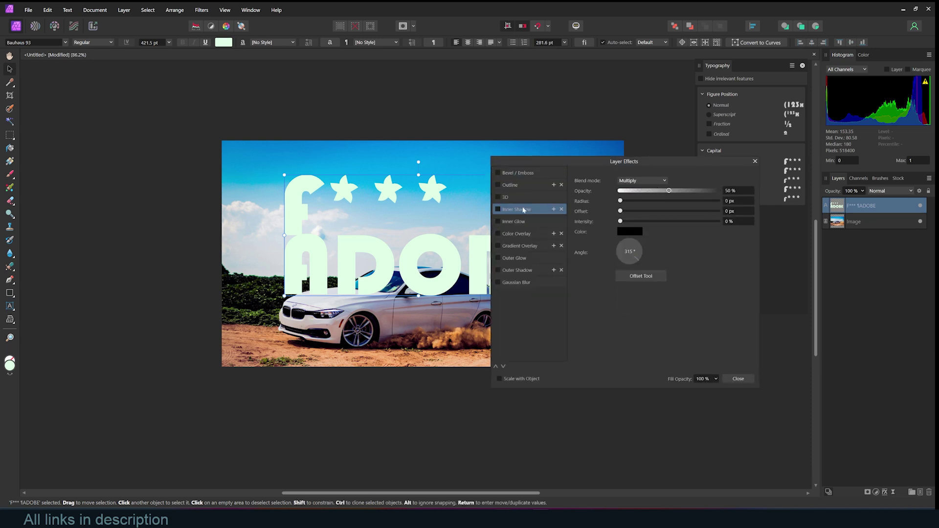
{"action": "left_click", "coordinate": [498, 209]}
{"action": "left_click_drag", "start_coordinate": [669, 191], "coordinate": [702, 190]}
{"action": "left_click_drag", "start_coordinate": [620, 200], "coordinate": [684, 201]}
{"action": "mouse_move", "coordinate": [620, 211]}
{"action": "left_mouse_down"}
{"action": "mouse_move", "coordinate": [674, 214]}
{"action": "mouse_move", "coordinate": [623, 211]}
{"action": "left_mouse_up"}
{"action": "left_click_drag", "start_coordinate": [685, 200], "coordinate": [634, 191]}
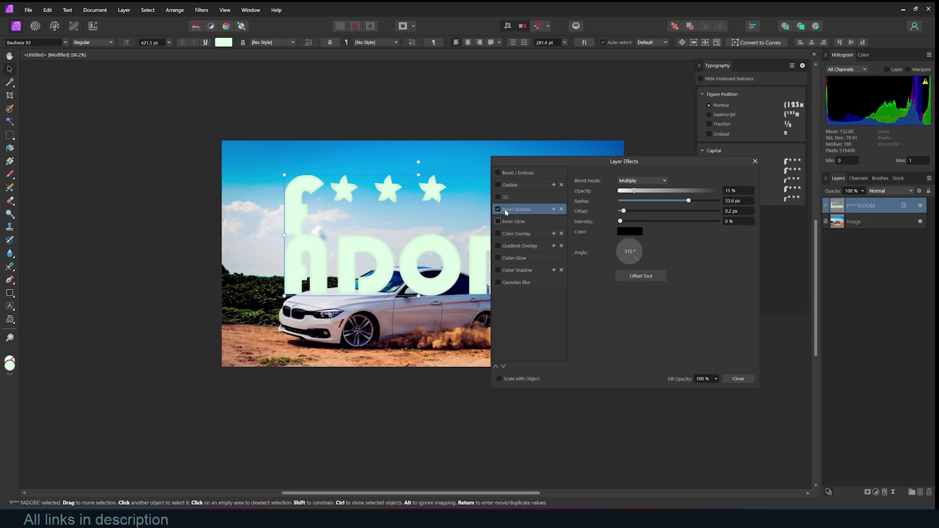
Step: Add a 3D embossed relief with a reduced radius for softer edges
{"action": "left_click", "coordinate": [498, 197]}
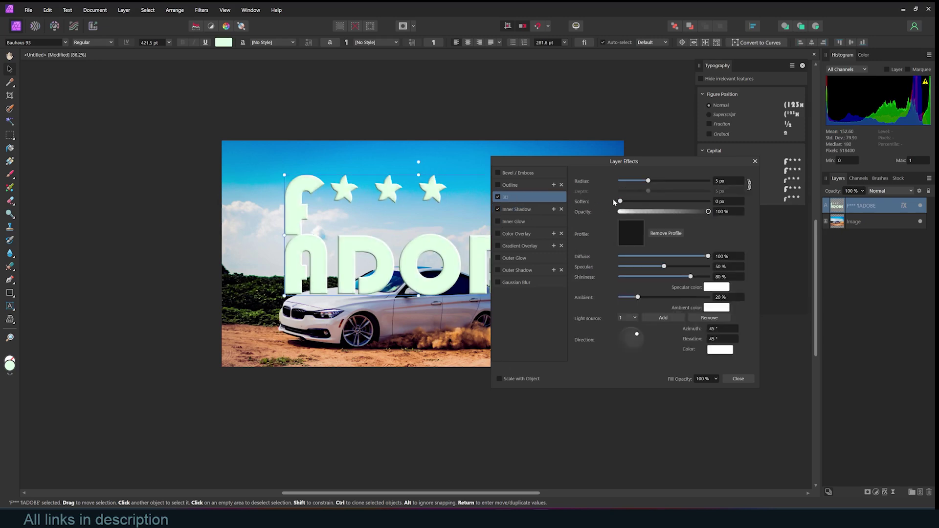
{"action": "left_click_drag", "start_coordinate": [648, 180], "coordinate": [646, 181]}
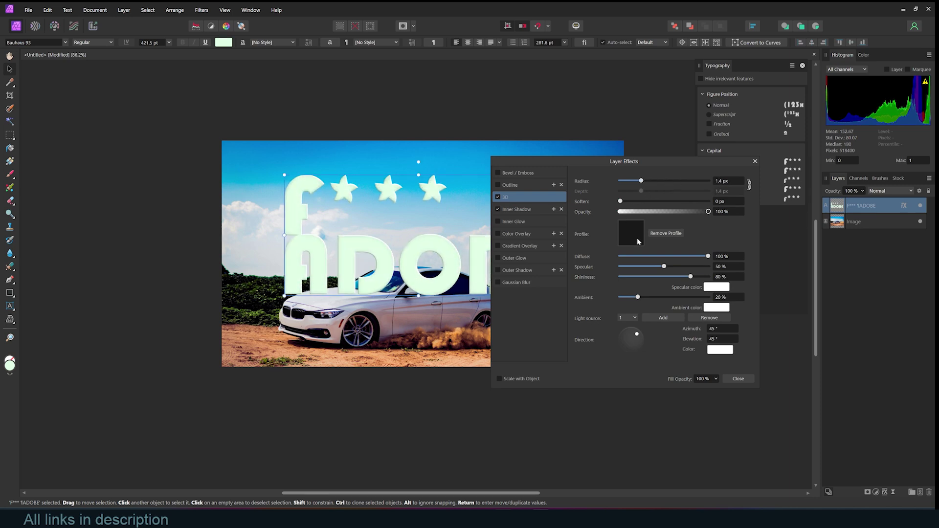
{"action": "left_click", "coordinate": [516, 283]}
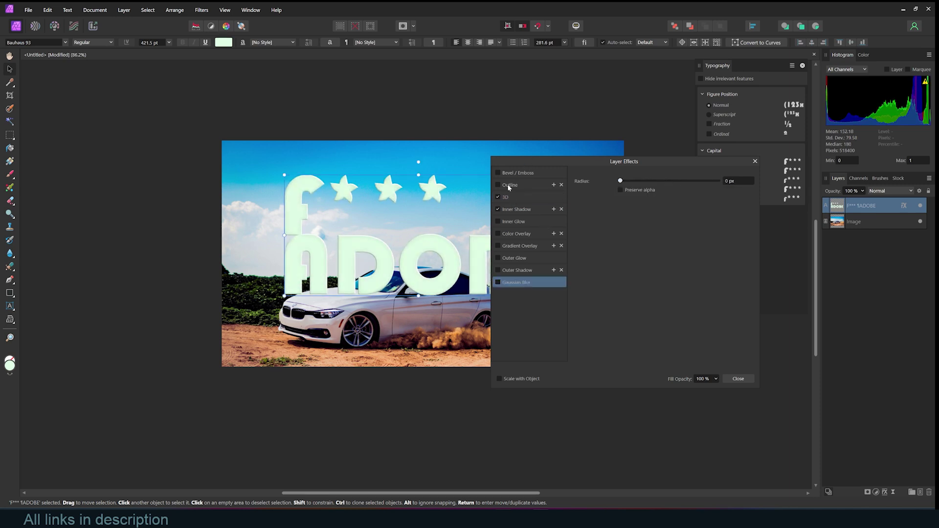
Step: Replace the Color Overlay with a cream Gradient Overlay on the text
{"action": "left_click", "coordinate": [517, 235]}
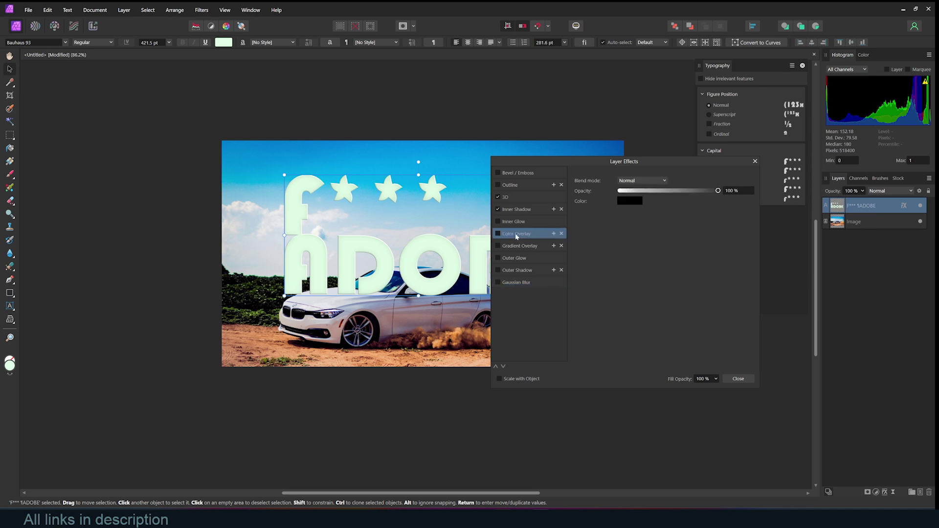
{"action": "left_click", "coordinate": [498, 234]}
{"action": "left_click", "coordinate": [499, 246]}
{"action": "left_click", "coordinate": [630, 218]}
{"action": "left_click", "coordinate": [567, 346]}
{"action": "left_click", "coordinate": [738, 379]}
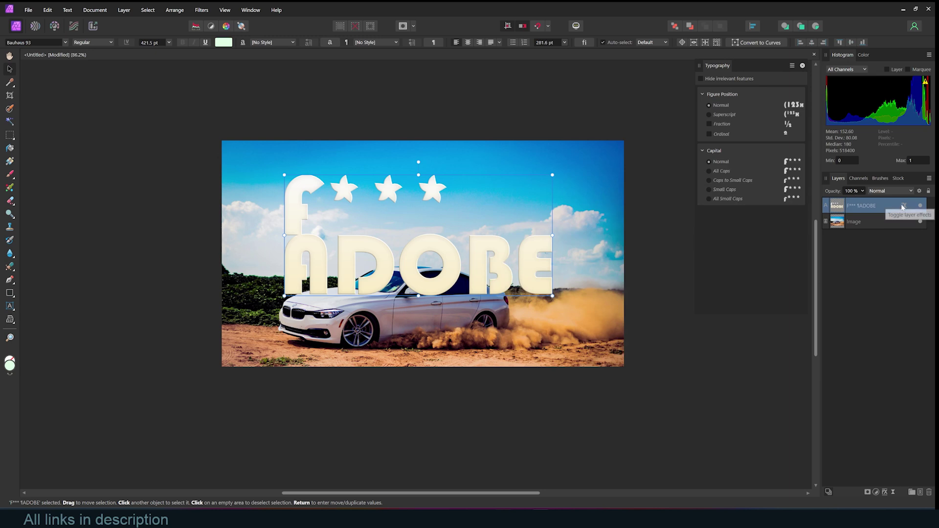
{"action": "left_click", "coordinate": [904, 207]}
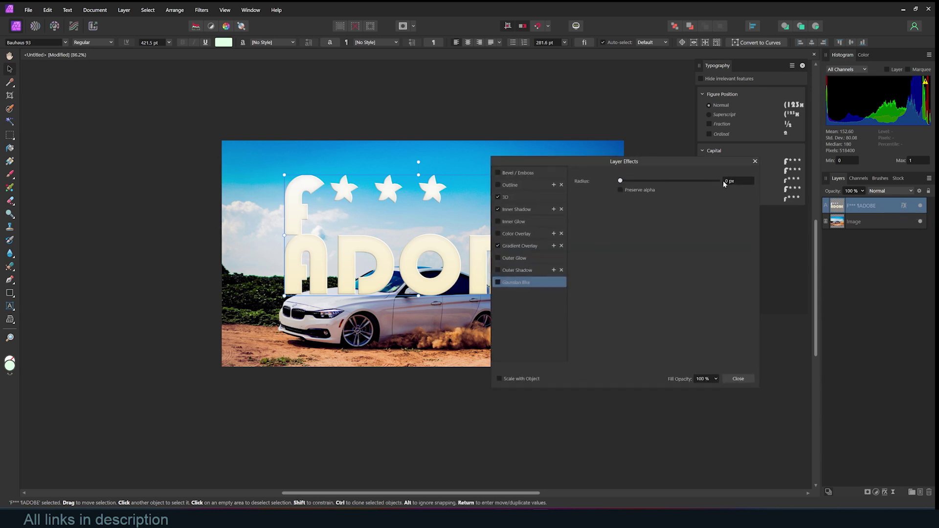
Step: Close the effects, switch to the Pen Tool, zoom in and hide the text layer
{"action": "left_click", "coordinate": [755, 161]}
{"action": "scroll", "coordinate": [371, 219], "scroll_direction": "up", "scroll_amount": 2}
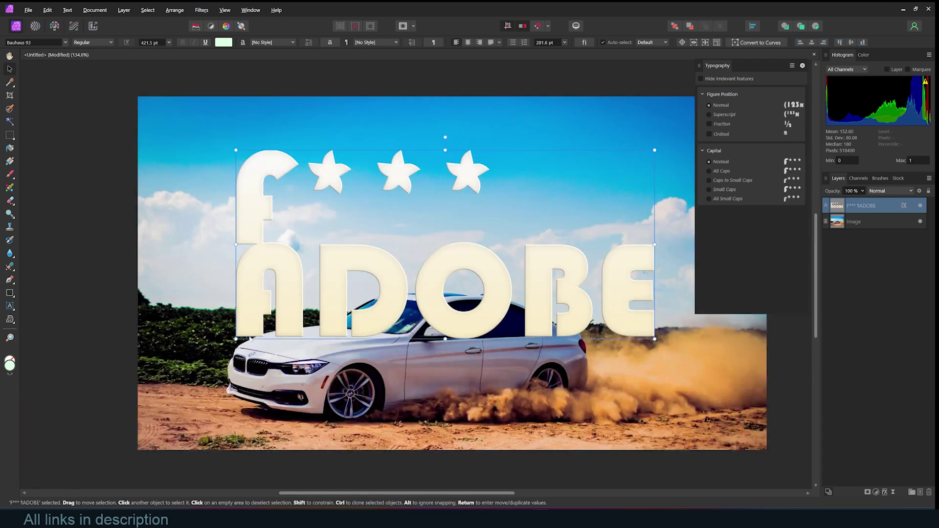
{"action": "key", "text": "p"}
{"action": "scroll", "coordinate": [399, 412], "scroll_direction": "down", "scroll_amount": 1}
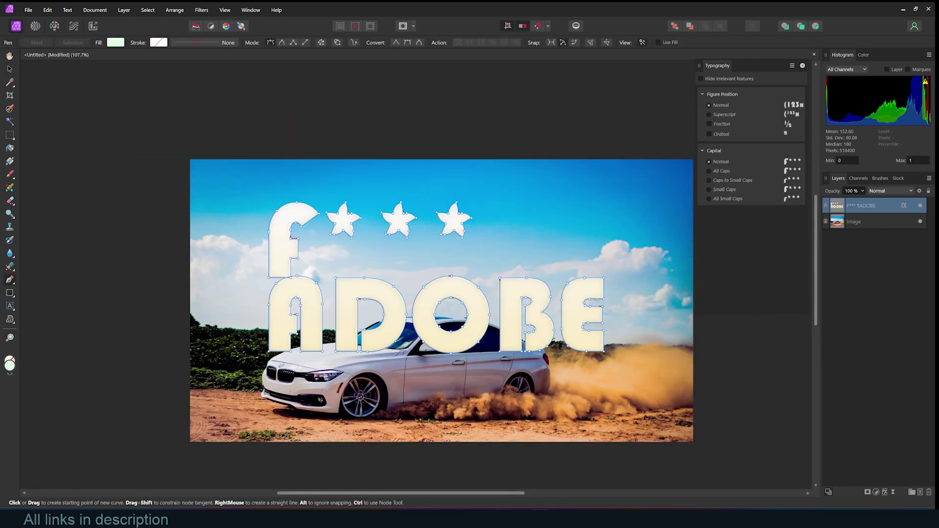
{"action": "scroll", "coordinate": [322, 362], "scroll_direction": "up", "scroll_amount": 4}
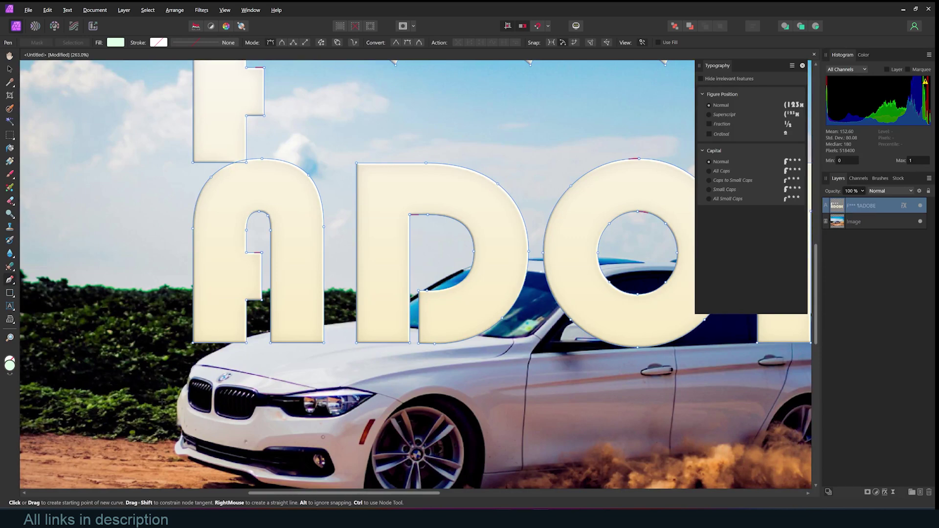
{"action": "scroll", "coordinate": [371, 399], "scroll_direction": "up", "scroll_amount": 1}
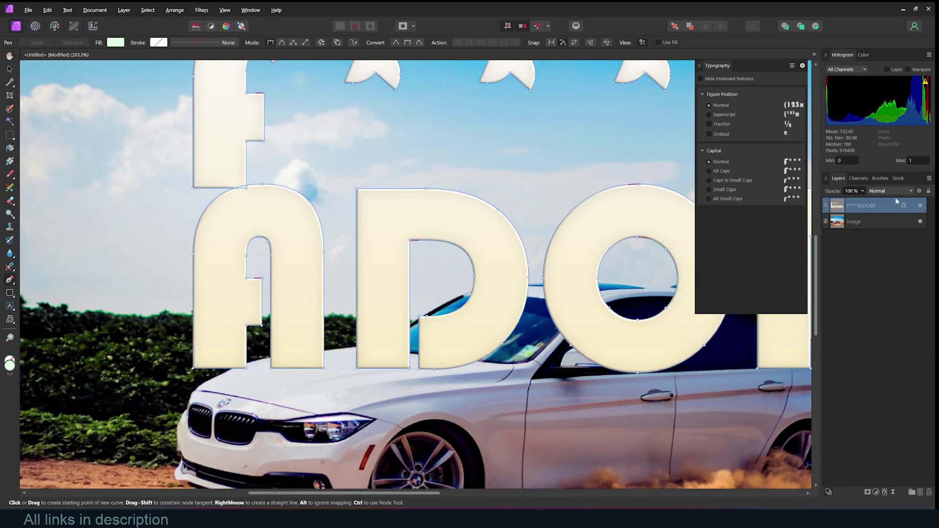
{"action": "left_click", "coordinate": [921, 205]}
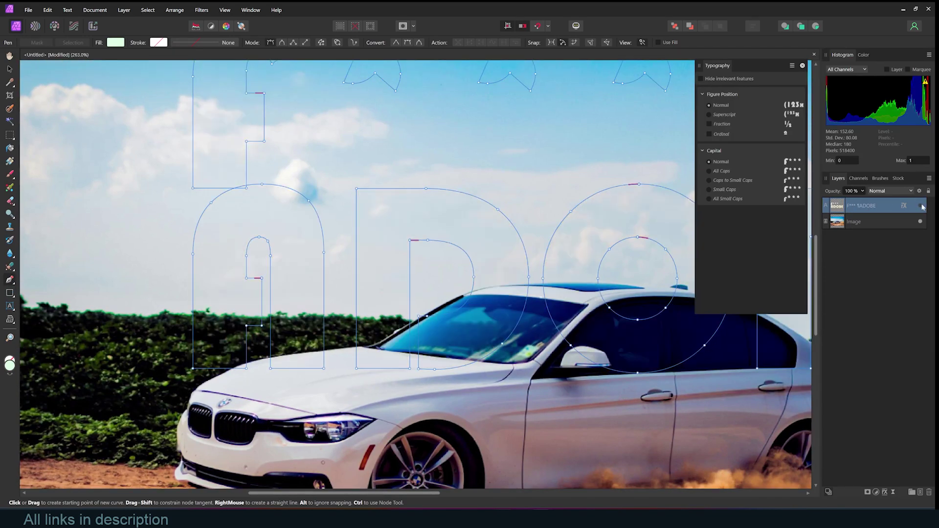
Step: Trace the car's outline from its front along the roofline with pen nodes
{"action": "left_click", "coordinate": [194, 390]}
{"action": "left_click_drag", "start_coordinate": [278, 358], "coordinate": [300, 352]}
{"action": "left_click", "coordinate": [365, 348]}
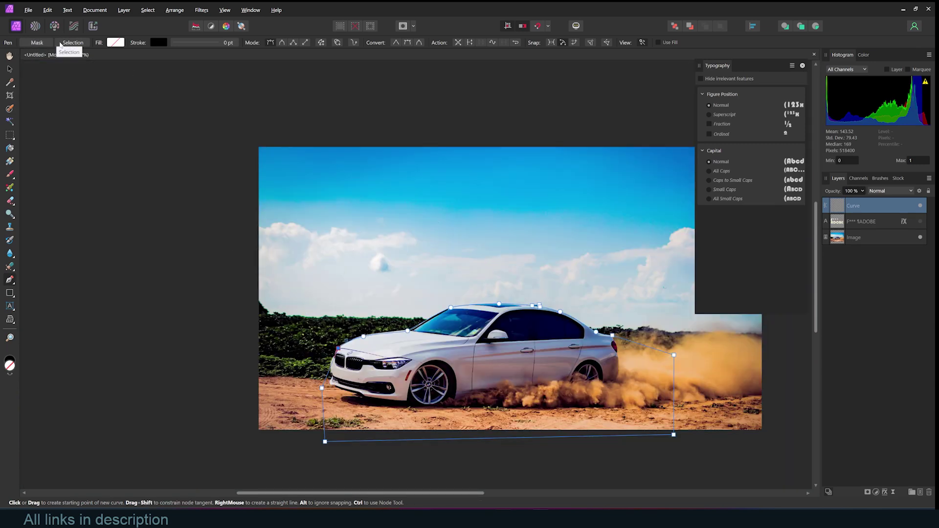
Step: Turn the curve into a mask for the text and select it with the Node Tool
{"action": "left_click", "coordinate": [34, 43]}
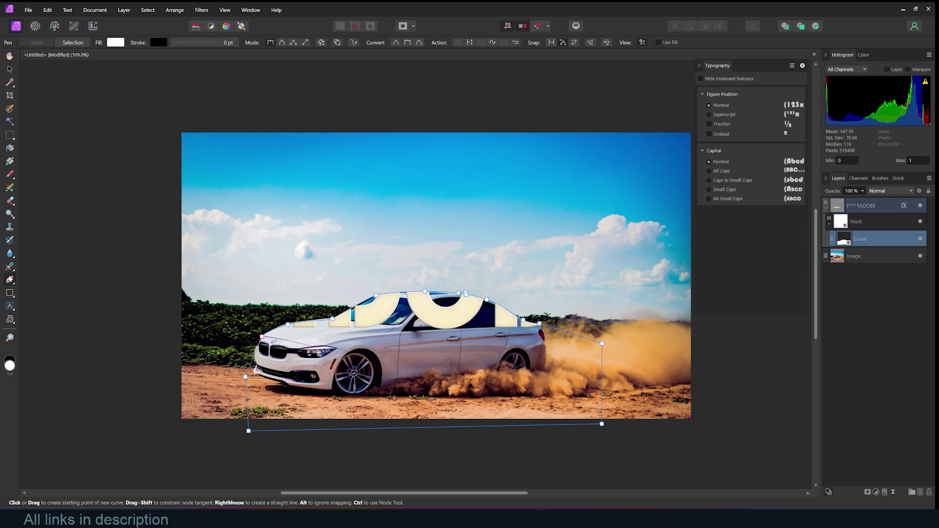
{"action": "left_click", "coordinate": [10, 280]}
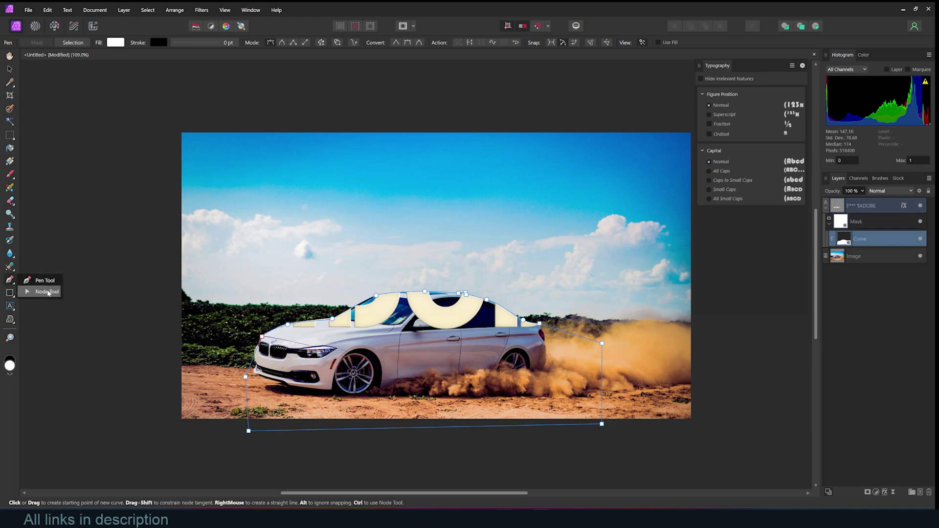
{"action": "left_click", "coordinate": [44, 292]}
{"action": "left_click", "coordinate": [252, 431]}
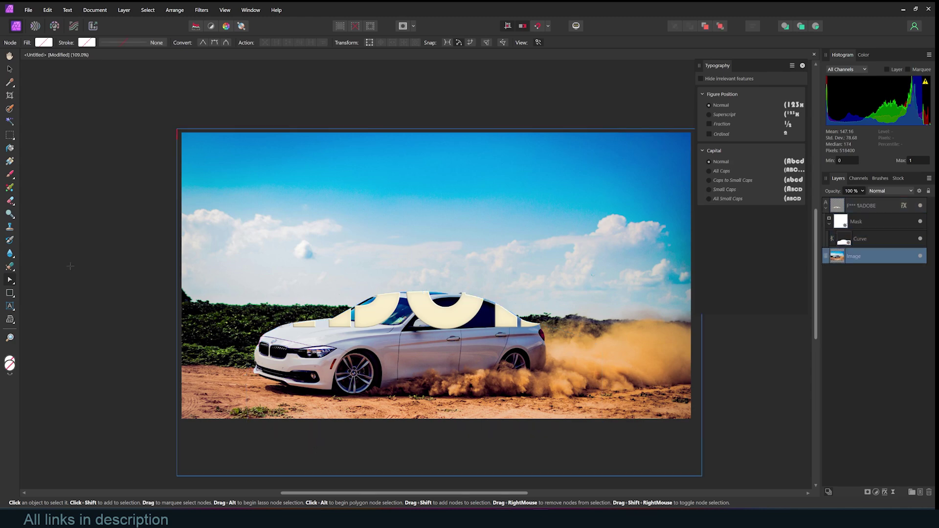
{"action": "left_click", "coordinate": [851, 239]}
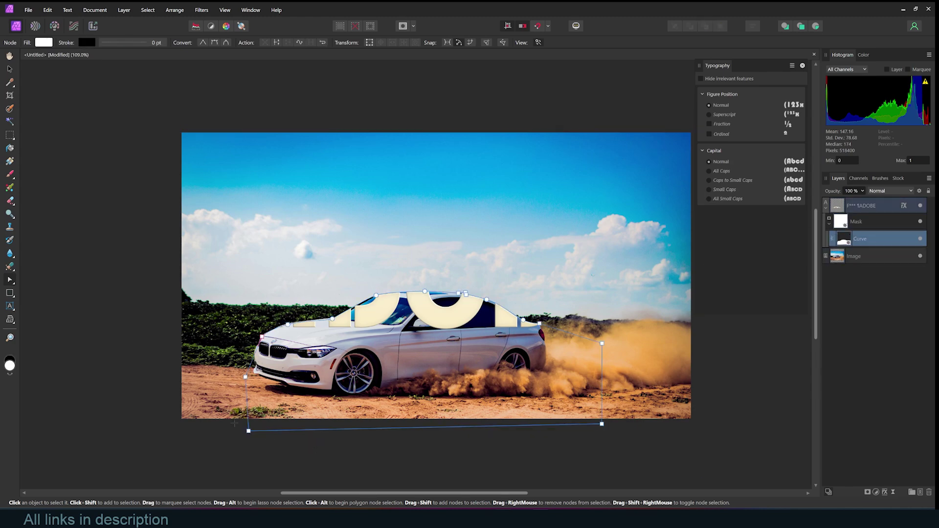
Step: Raise the curve's lower-left and lower-right nodes above the letters, then deselect it
{"action": "left_click_drag", "start_coordinate": [249, 431], "coordinate": [239, 111]}
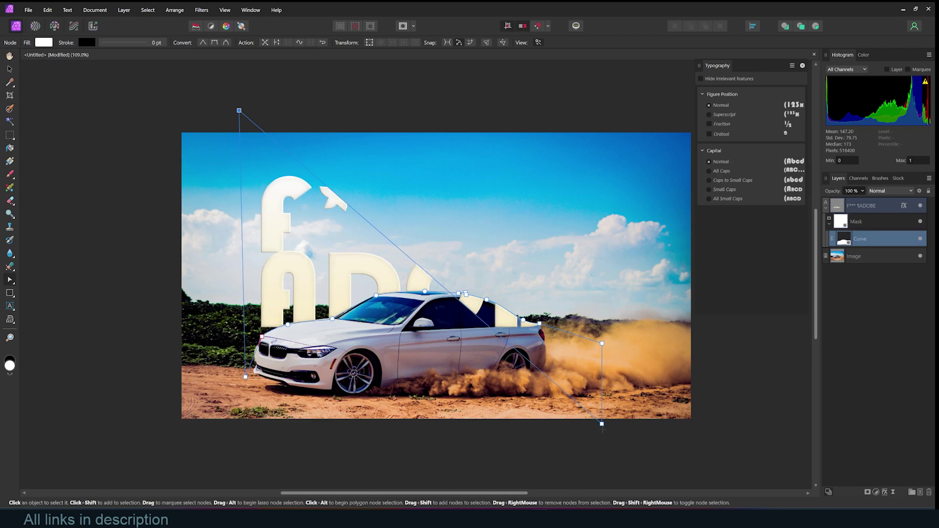
{"action": "left_click_drag", "start_coordinate": [601, 424], "coordinate": [659, 128]}
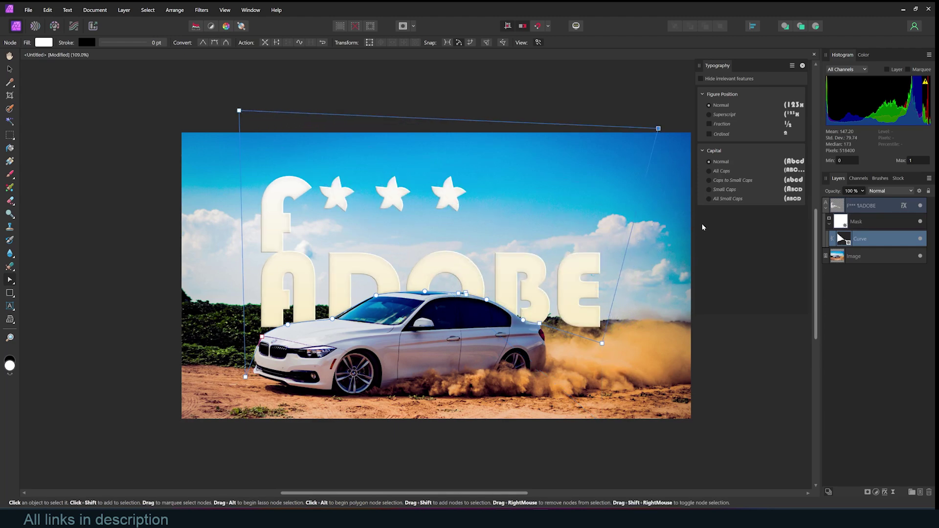
{"action": "left_click", "coordinate": [10, 68]}
{"action": "left_click", "coordinate": [149, 104]}
{"action": "scroll", "coordinate": [418, 309], "scroll_direction": "down", "scroll_amount": 1}
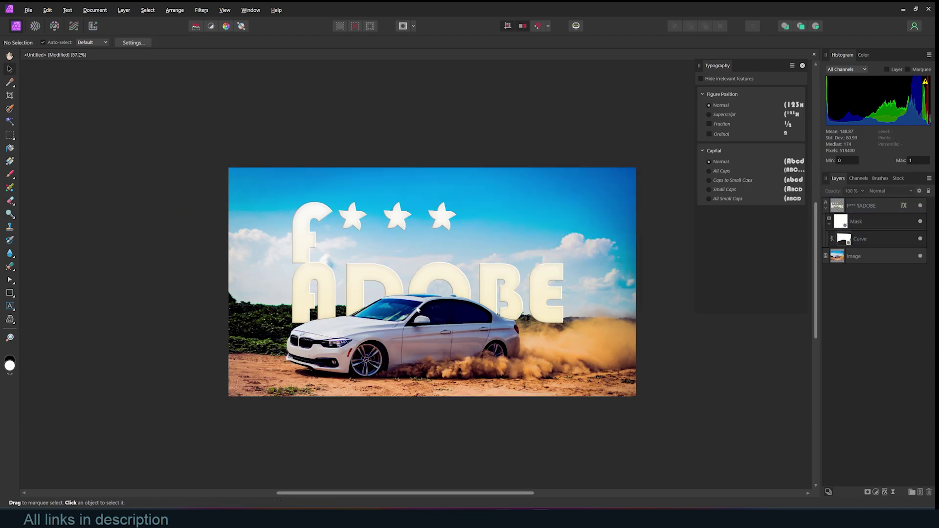